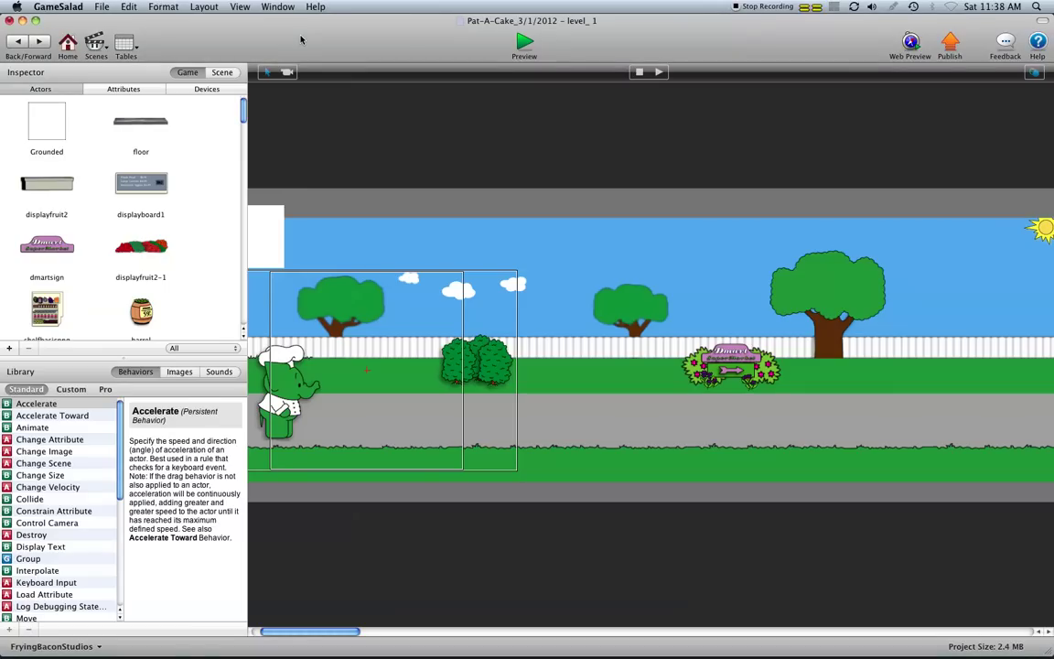
# Turn up the system volume and scroll around the level_1 scene.
pyautogui.press('XF86AudioRaiseVolume')
pyautogui.press('XF86AudioRaiseVolume')
pyautogui.press('XF86AudioRaiseVolume')
pyautogui.hscroll(-2, 388, 272)
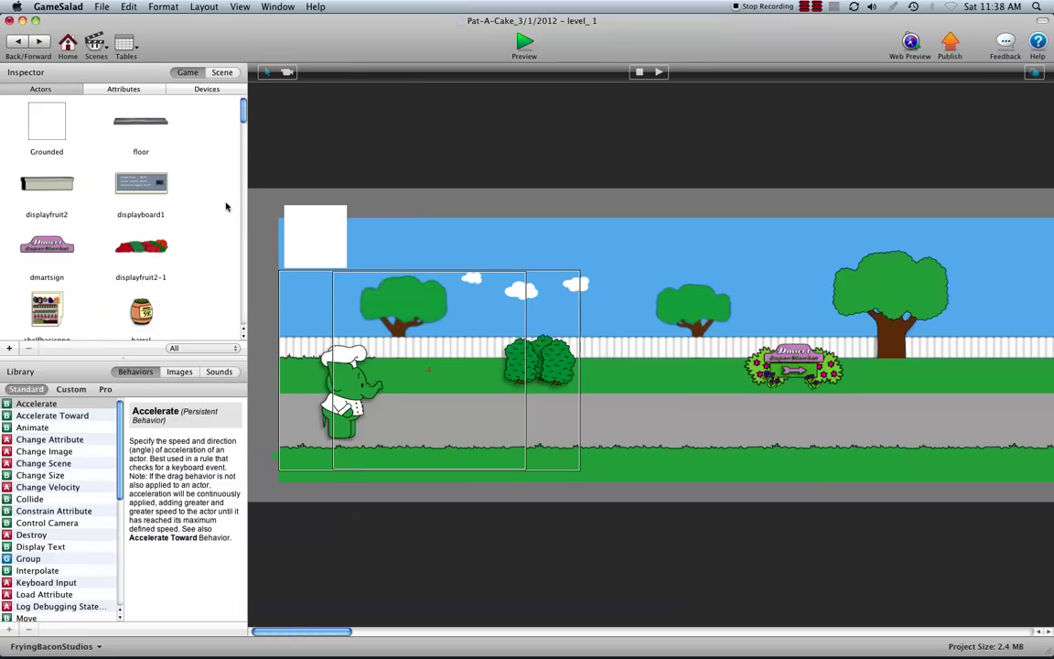
pyautogui.scroll(-10, 216, 208)
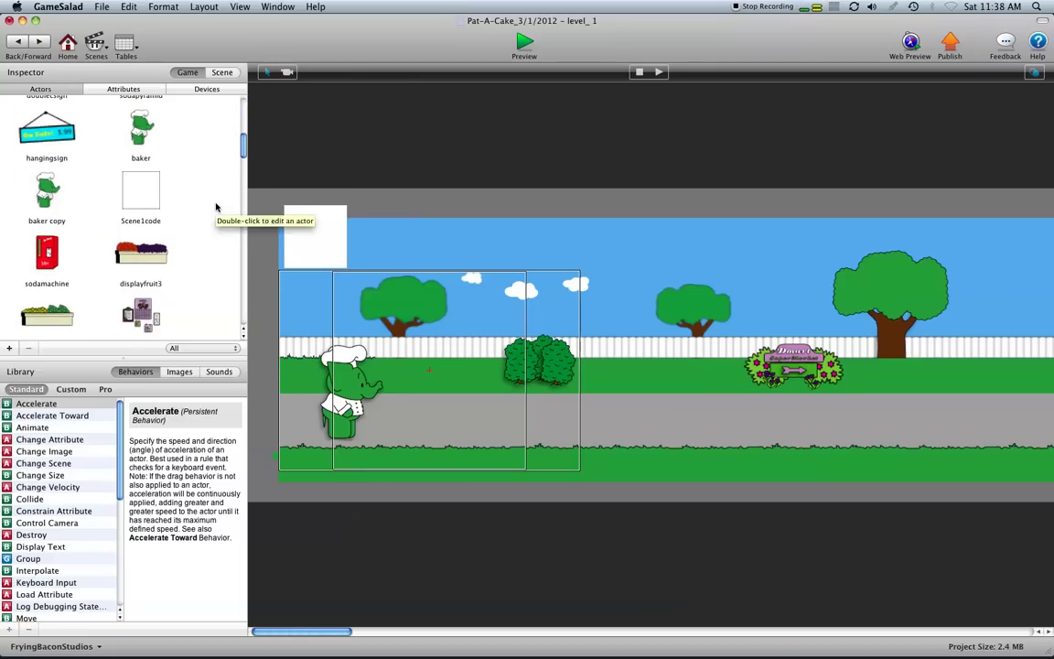
pyautogui.scroll(-5, 215, 207)
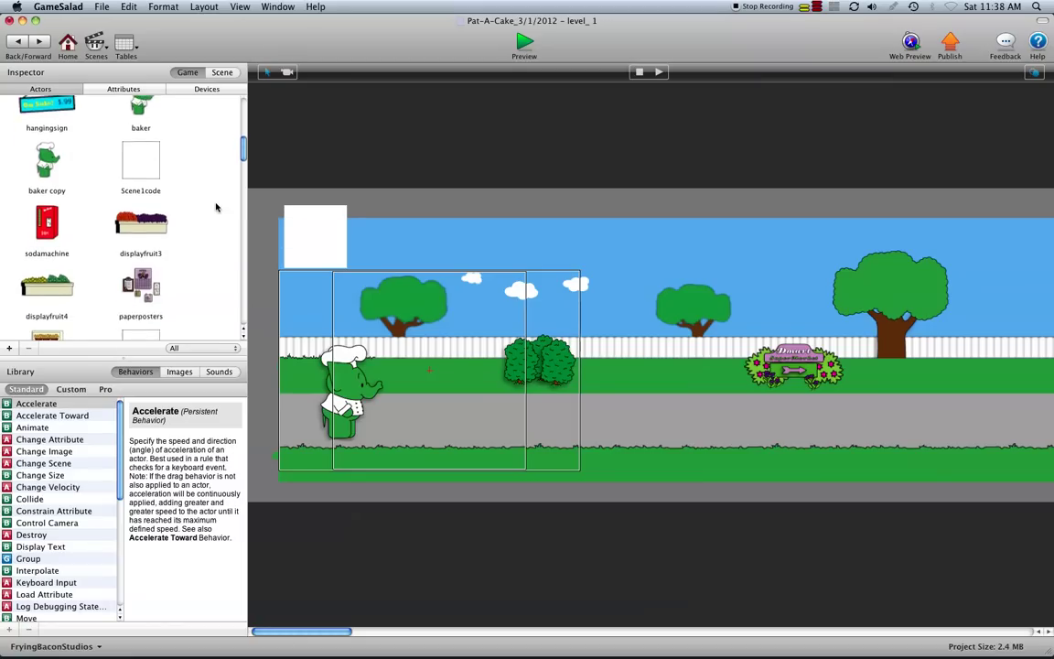
pyautogui.scroll(3, 216, 208)
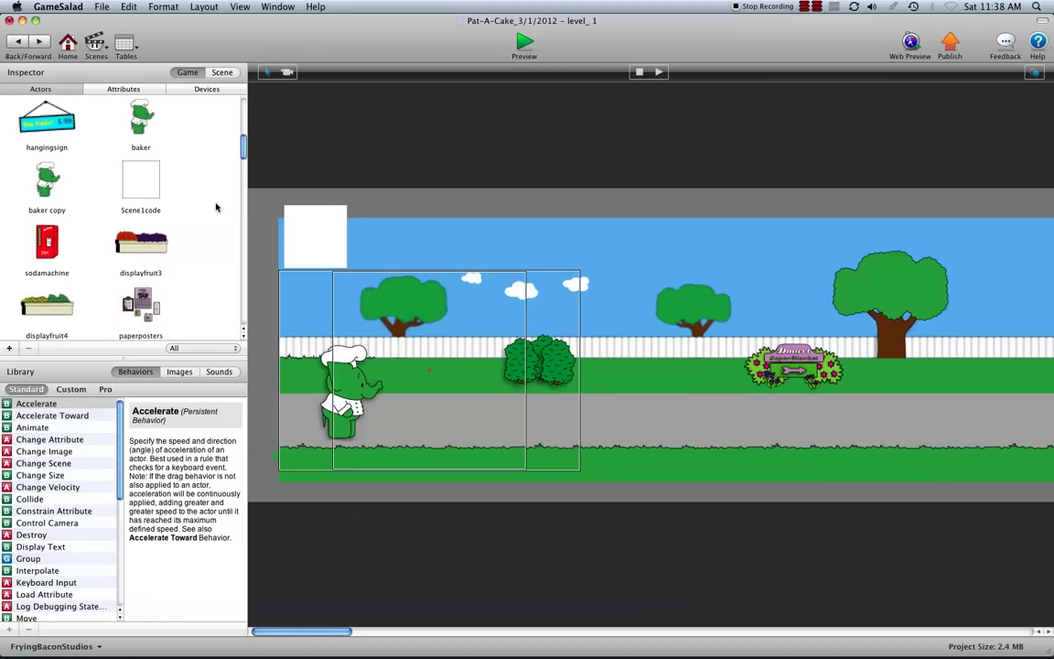
pyautogui.scroll(2, 216, 207)
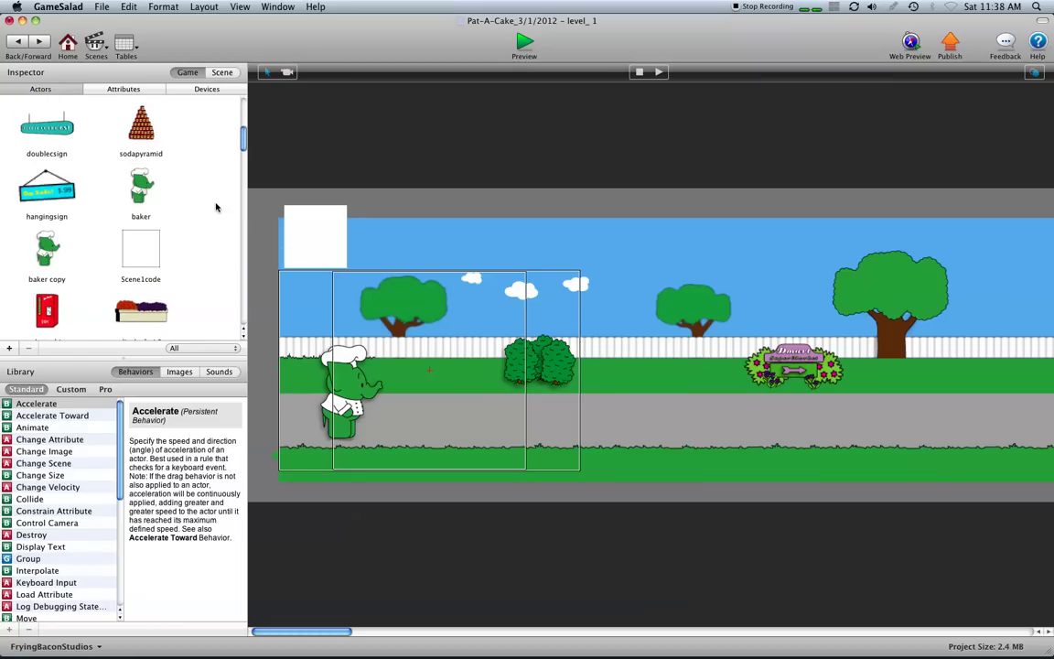
pyautogui.scroll(-1, 216, 208)
pyautogui.scroll(2, 216, 207)
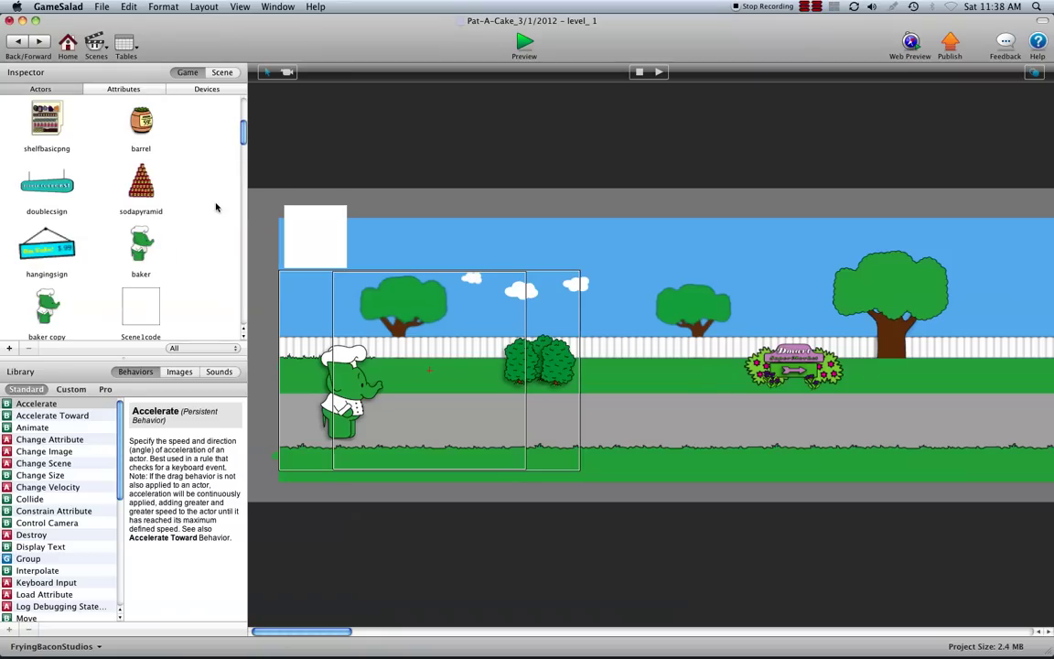
pyautogui.scroll(-3, 216, 207)
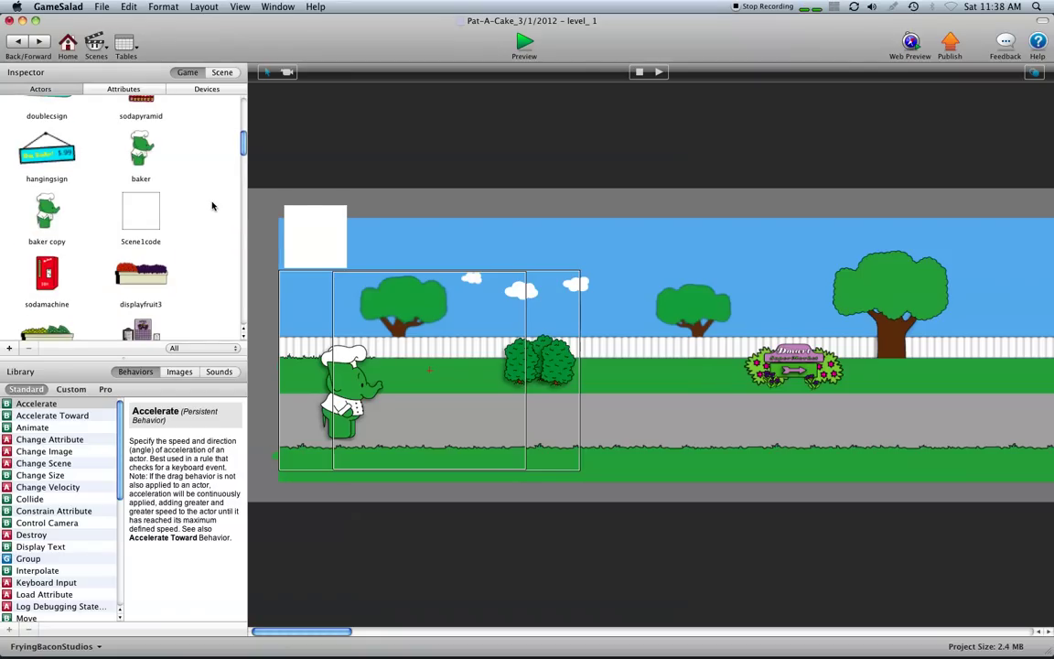
pyautogui.scroll(-3, 212, 206)
pyautogui.scroll(5, 211, 206)
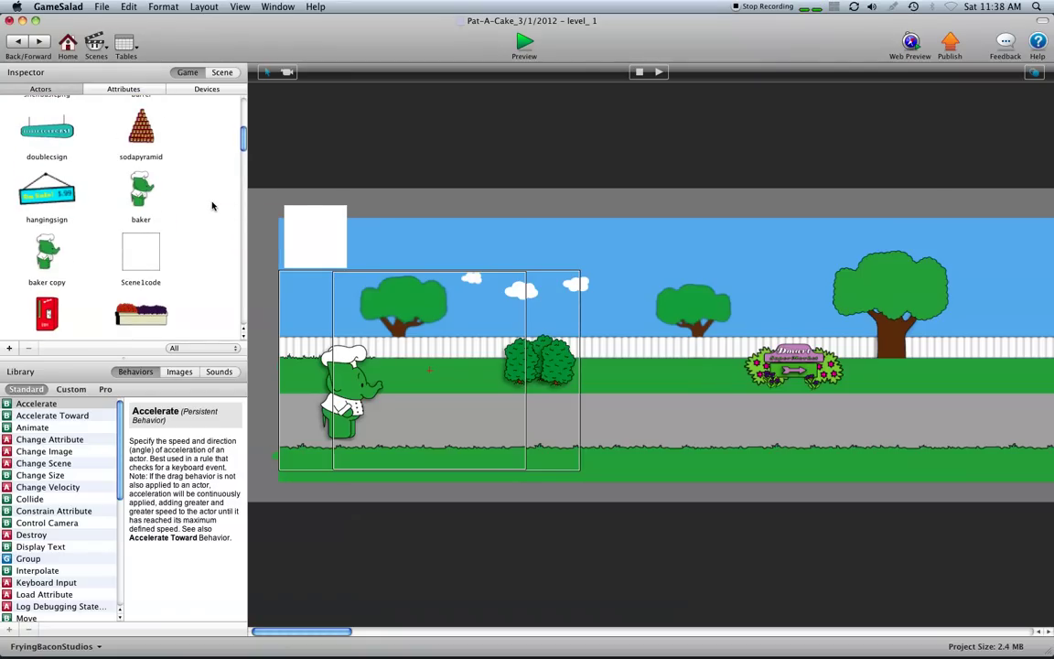
pyautogui.scroll(-3, 212, 206)
pyautogui.scroll(3, 211, 206)
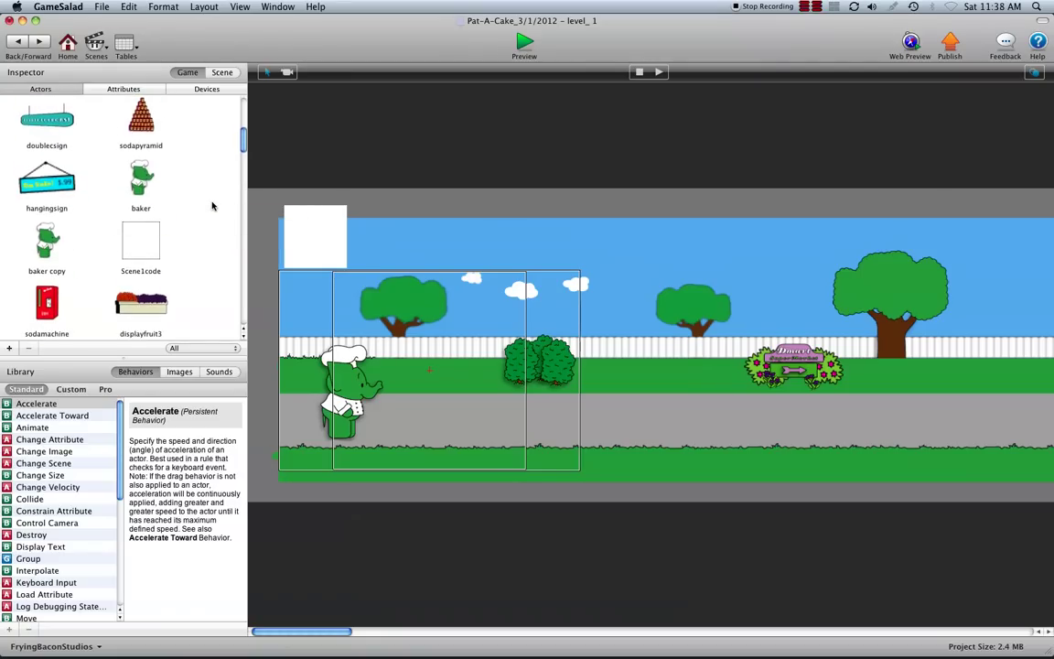
pyautogui.scroll(-1, 212, 205)
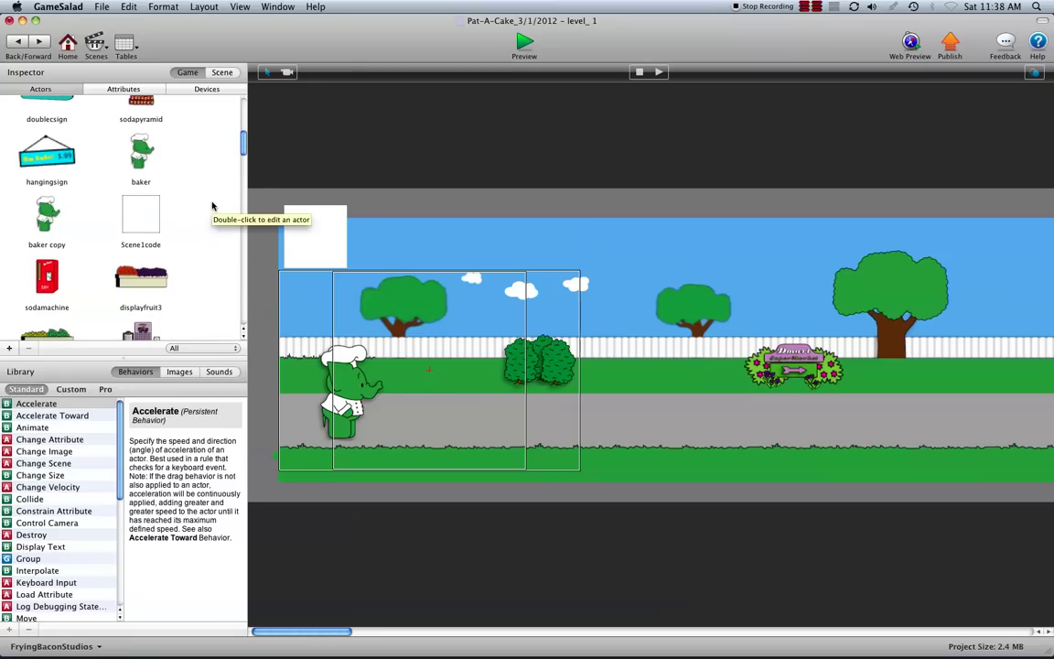
# Select the baker, then select the grass strip and open the Grounded actor for editing.
pyautogui.click(347, 403)
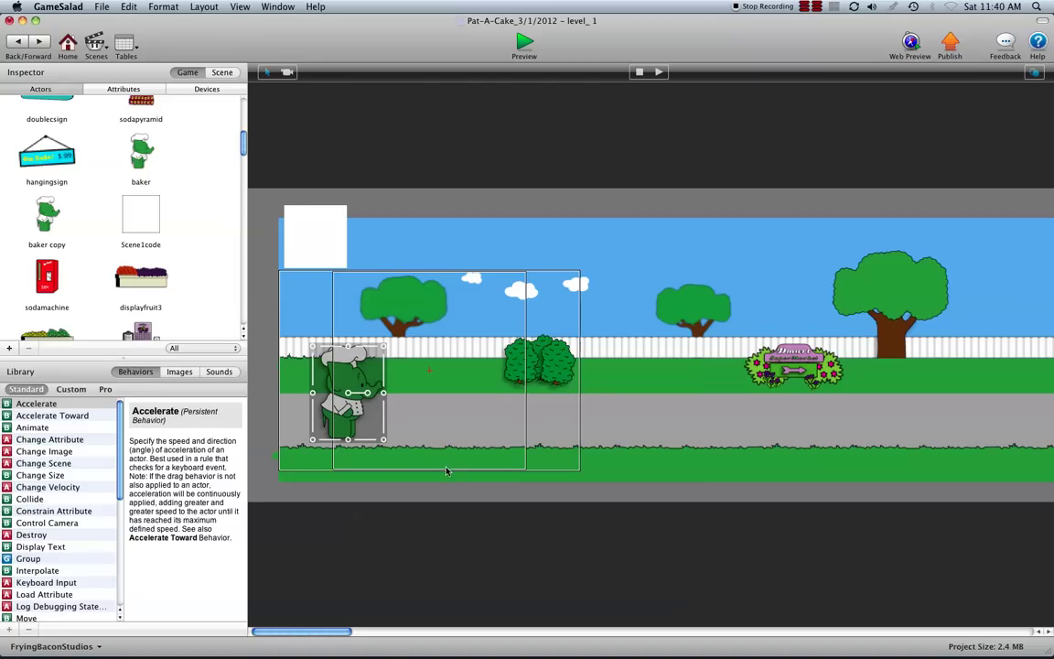
pyautogui.click(393, 210)
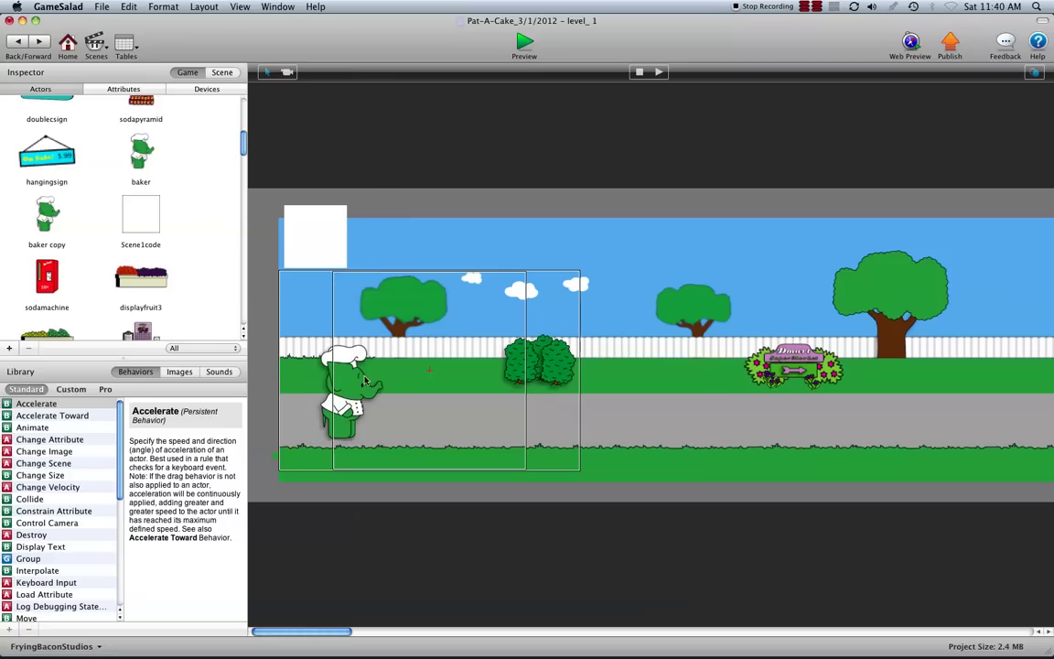
pyautogui.click(394, 466)
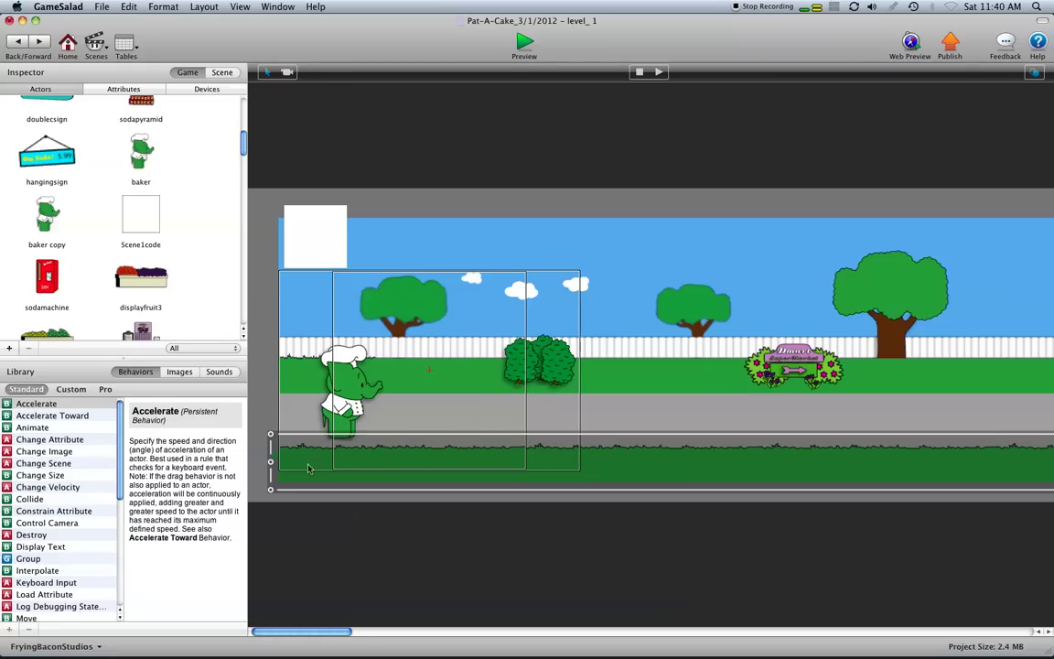
pyautogui.doubleClick(436, 467)
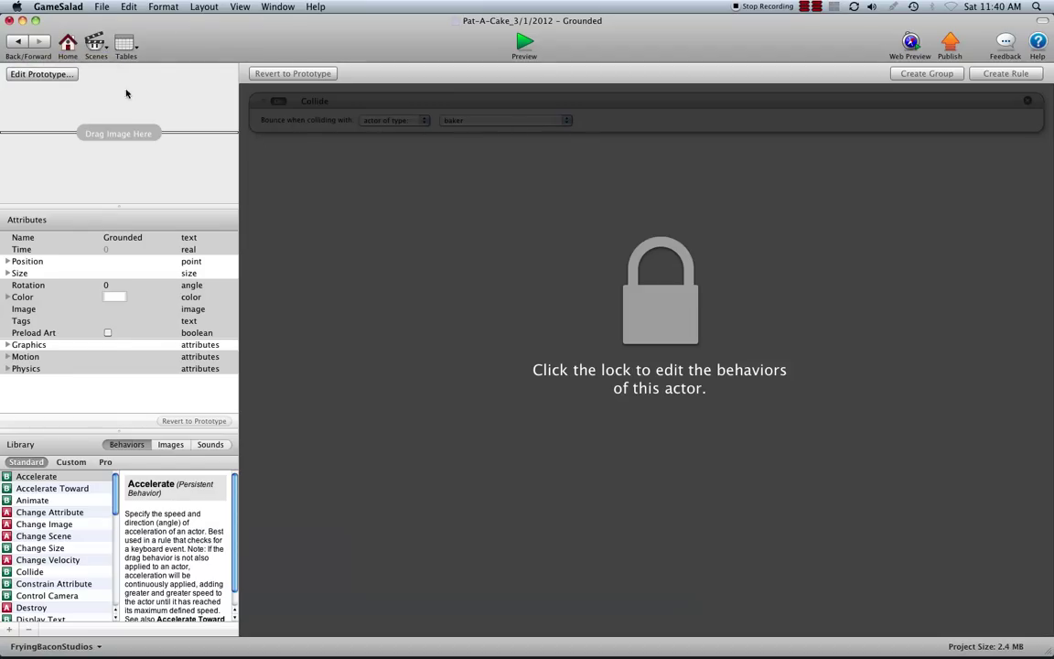
# Expand the Grounded actor's physics settings, then return to the level_1 scene.
pyautogui.click(9, 368)
pyautogui.scroll(-3, 106, 305)
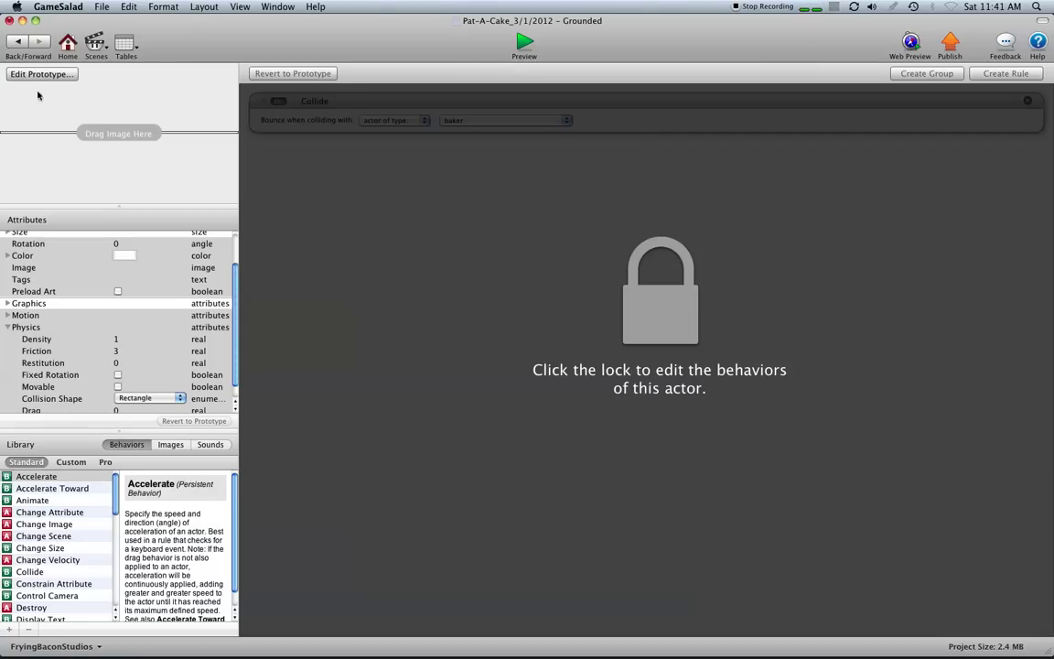
pyautogui.click(19, 42)
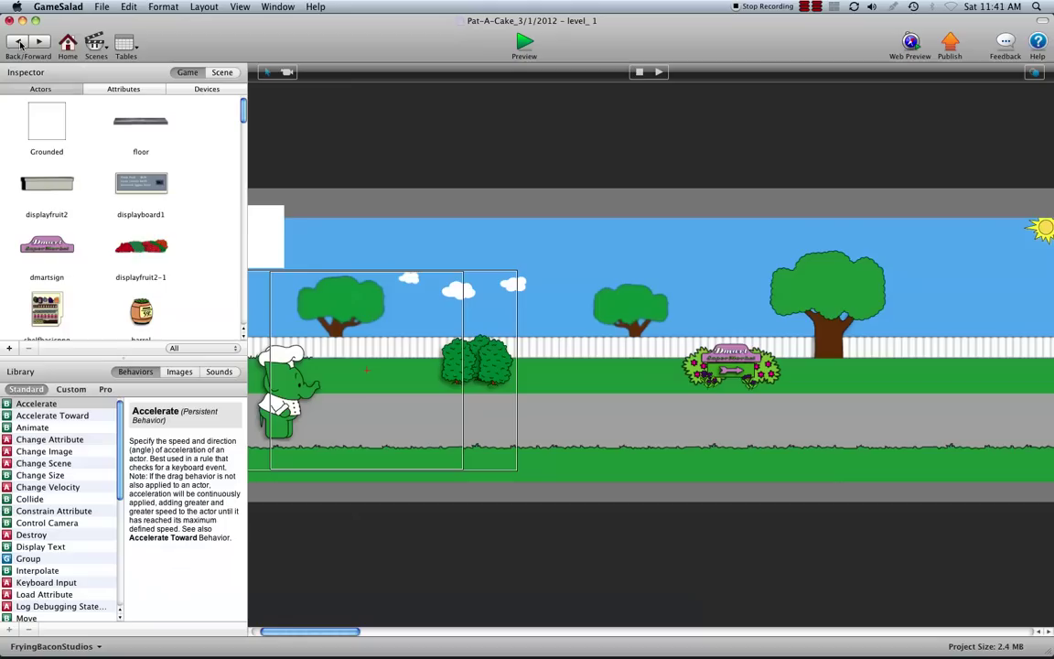
pyautogui.hscroll(-3, 329, 407)
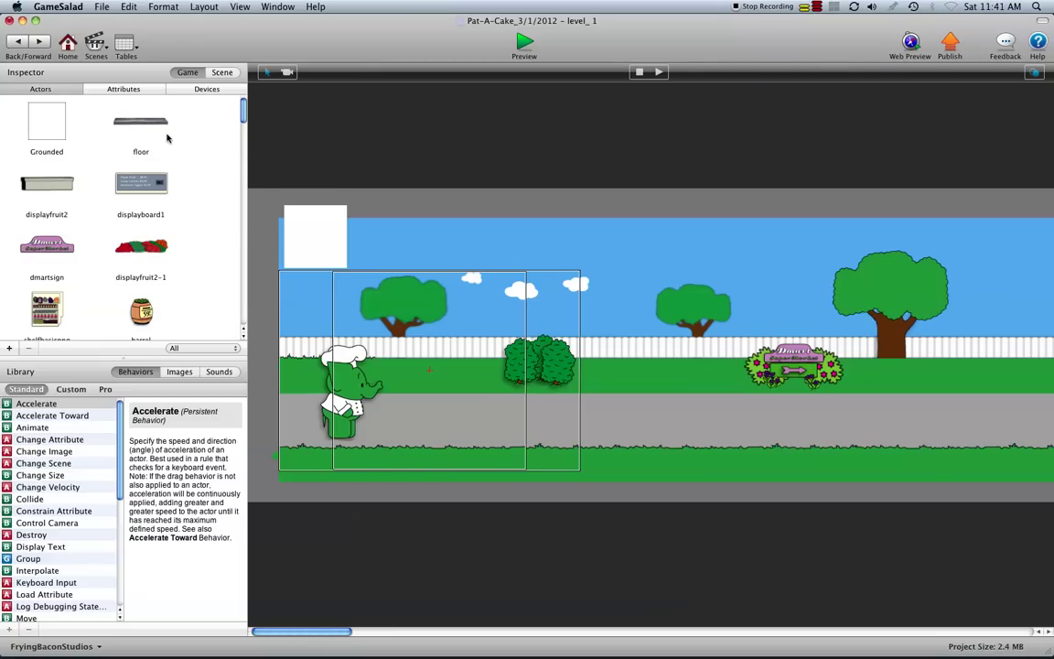
# Show level_1's scene attributes and expand Gravity to confirm X and Y are 0.
pyautogui.click(223, 73)
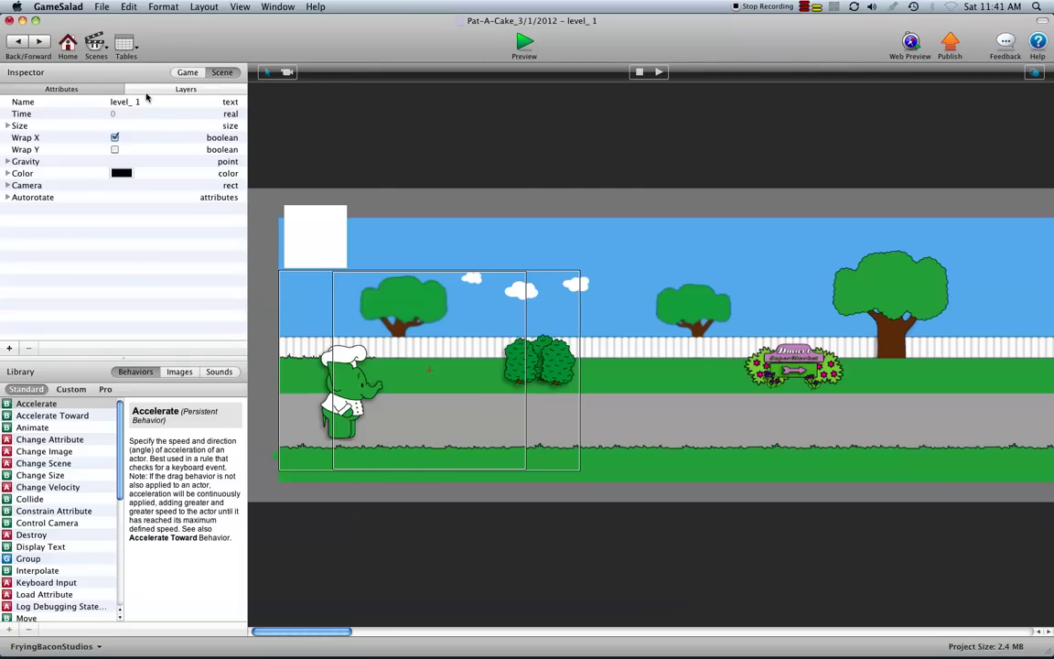
pyautogui.click(7, 162)
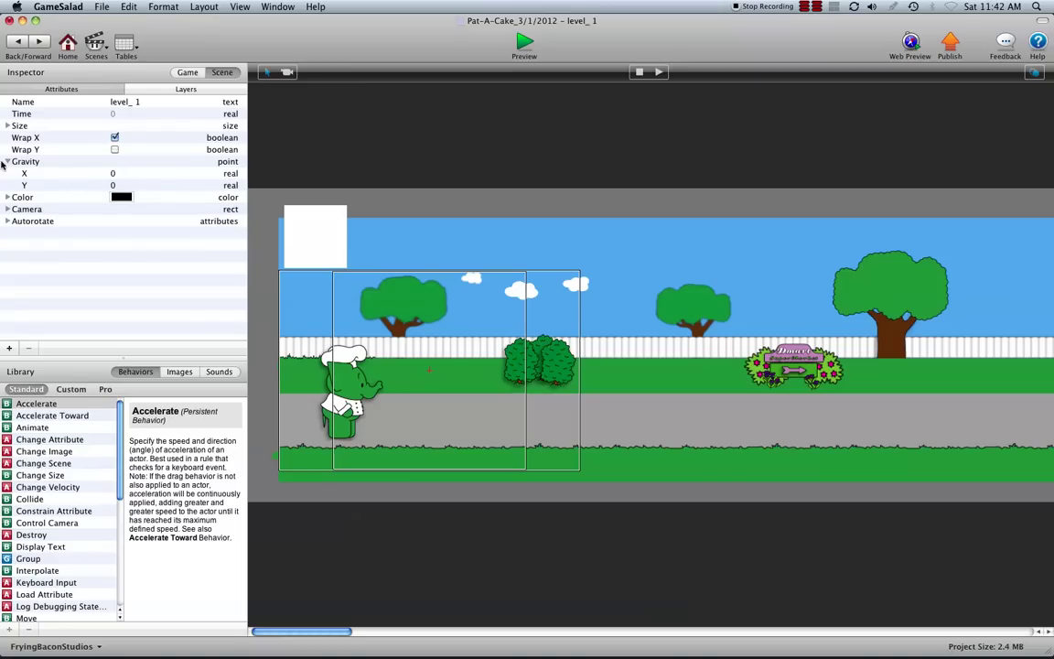
pyautogui.click(7, 162)
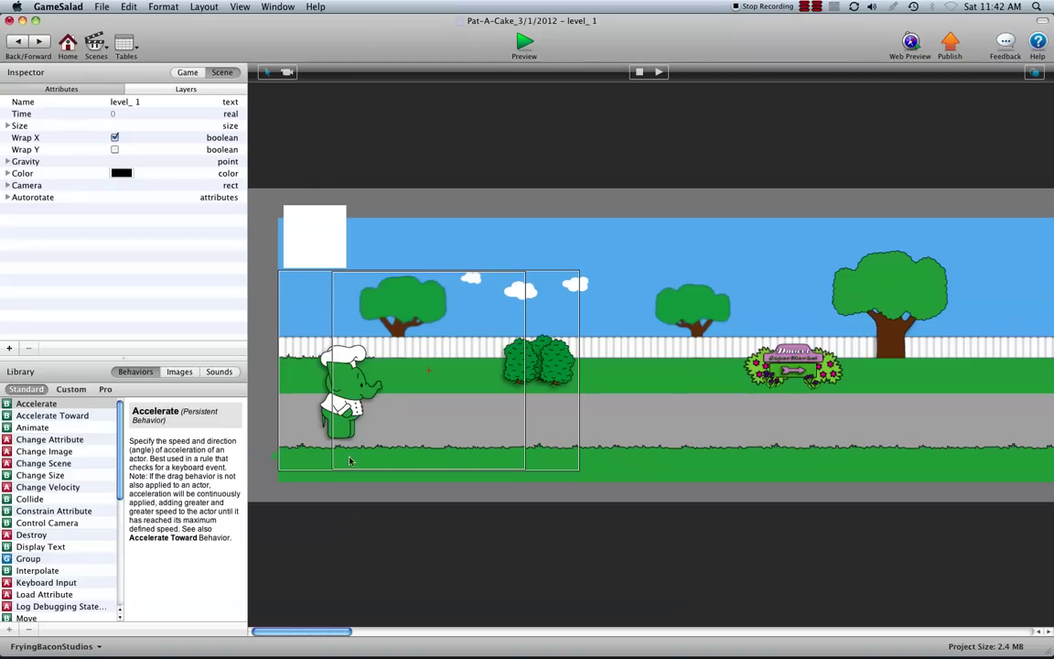
pyautogui.doubleClick(346, 391)
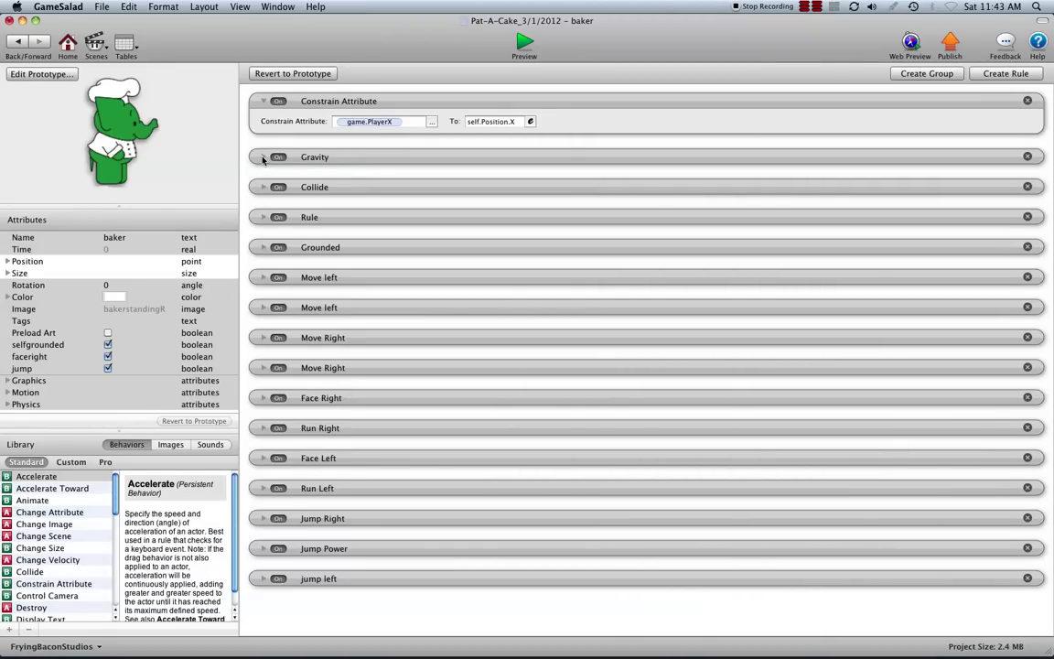
pyautogui.click(264, 157)
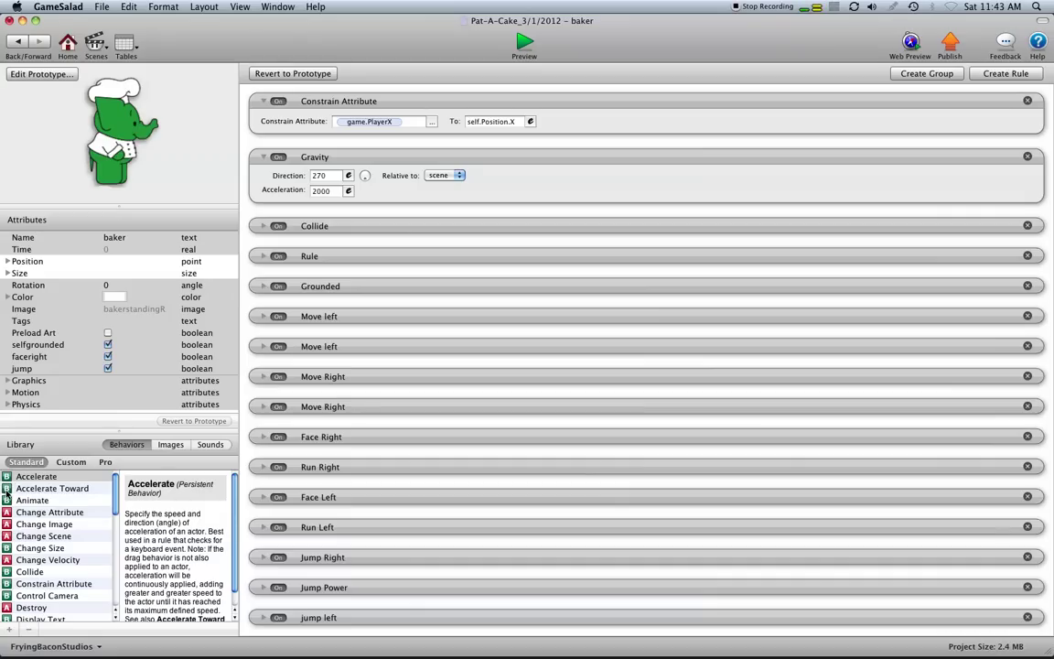
pyautogui.moveTo(7, 475); pyautogui.dragTo(293, 157)
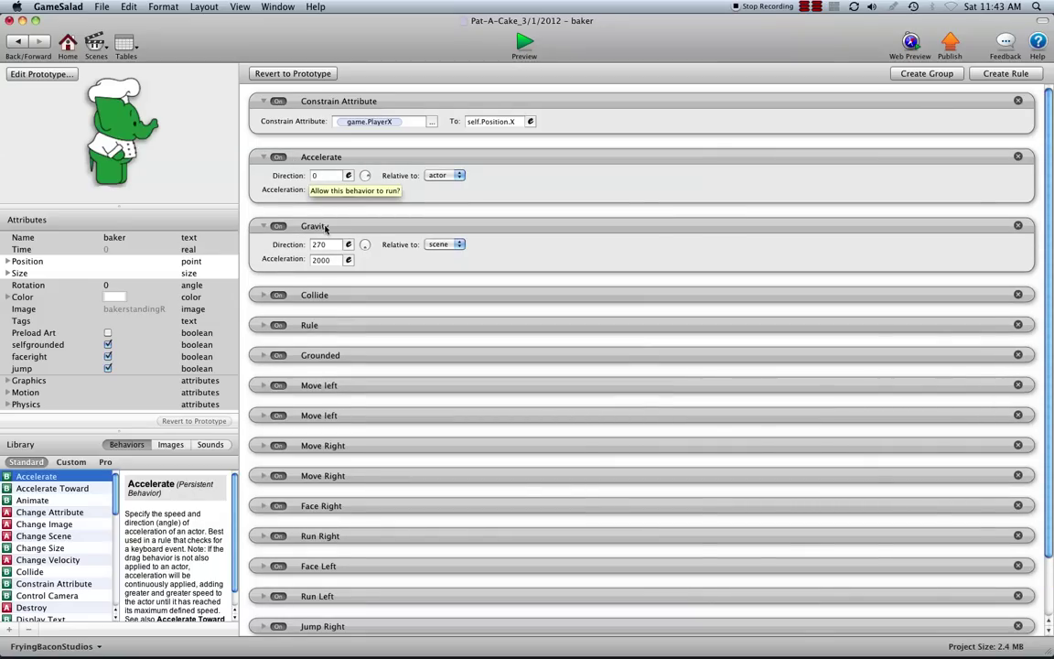
pyautogui.doubleClick(328, 157)
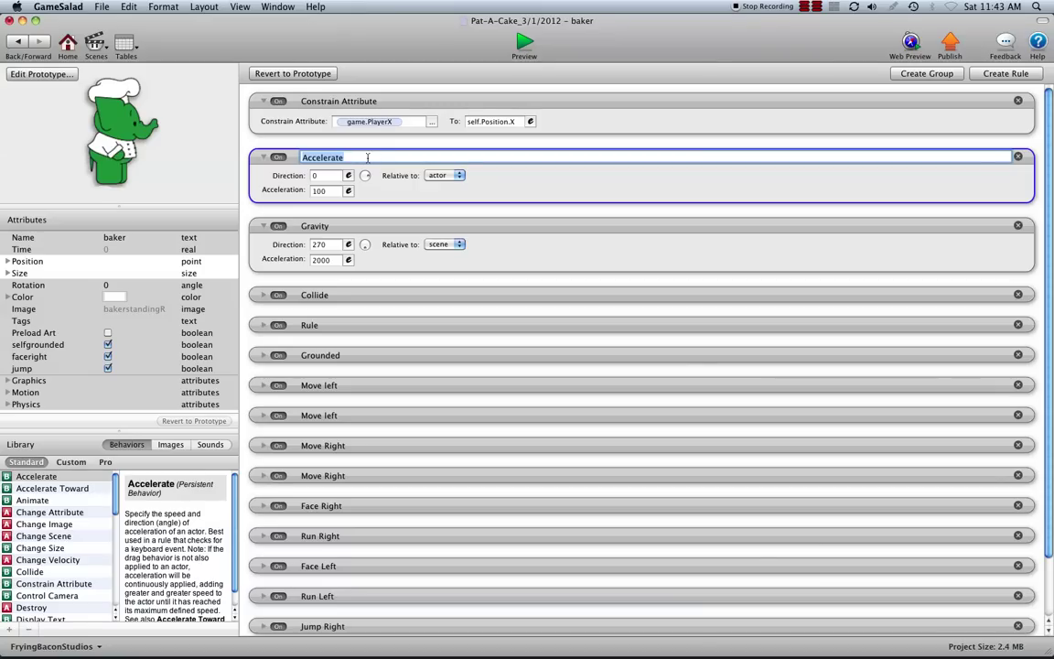
pyautogui.write('ihihihik')
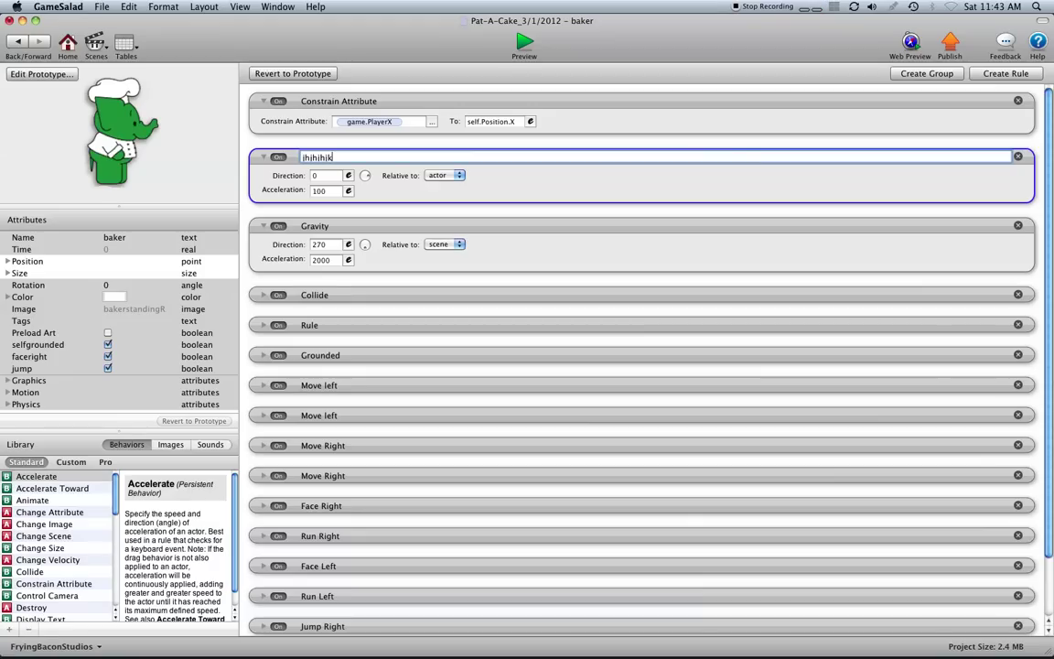
pyautogui.press('Return')
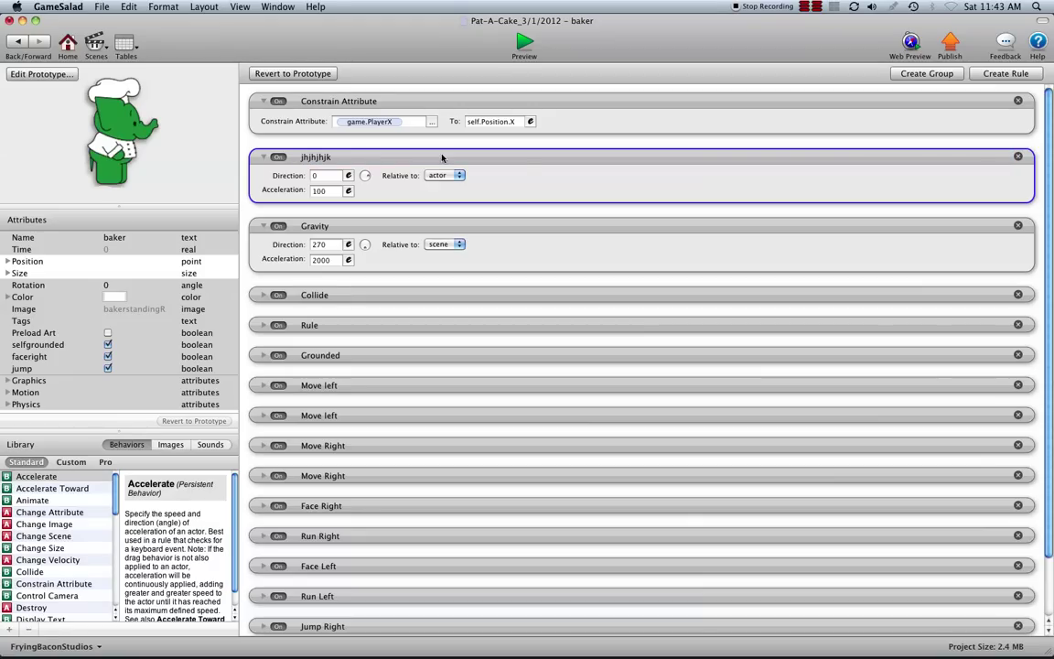
pyautogui.click(1017, 157)
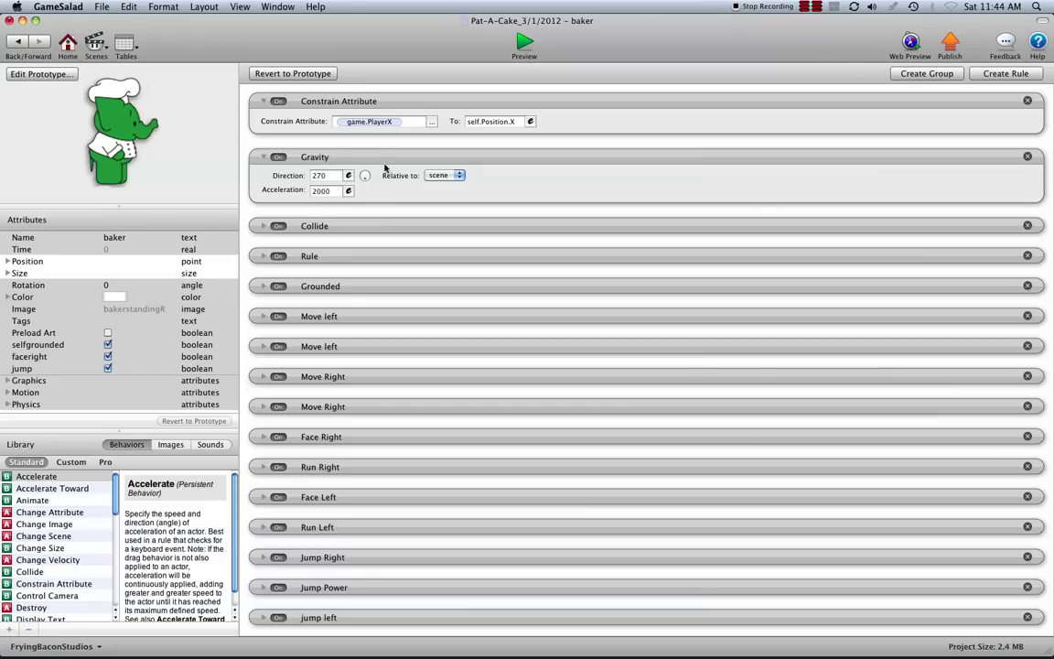
# Drag the baker's Gravity behavior into the Custom behaviors library.
pyautogui.click(73, 462)
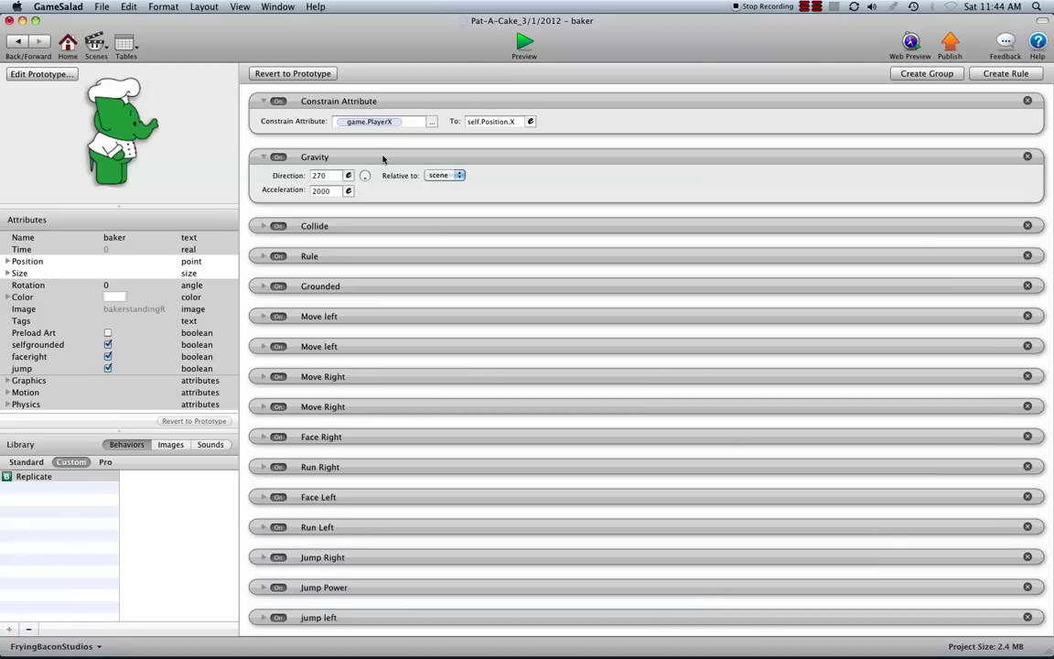
pyautogui.moveTo(382, 158); pyautogui.dragTo(58, 526)
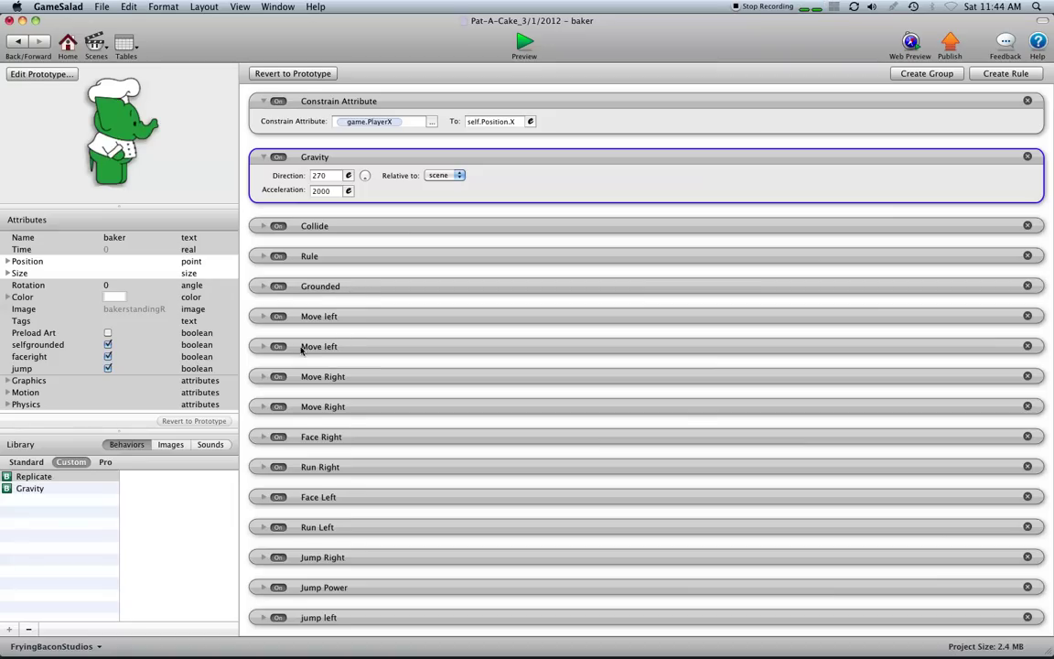
# Collapse the Gravity behavior's settings.
pyautogui.click(264, 158)
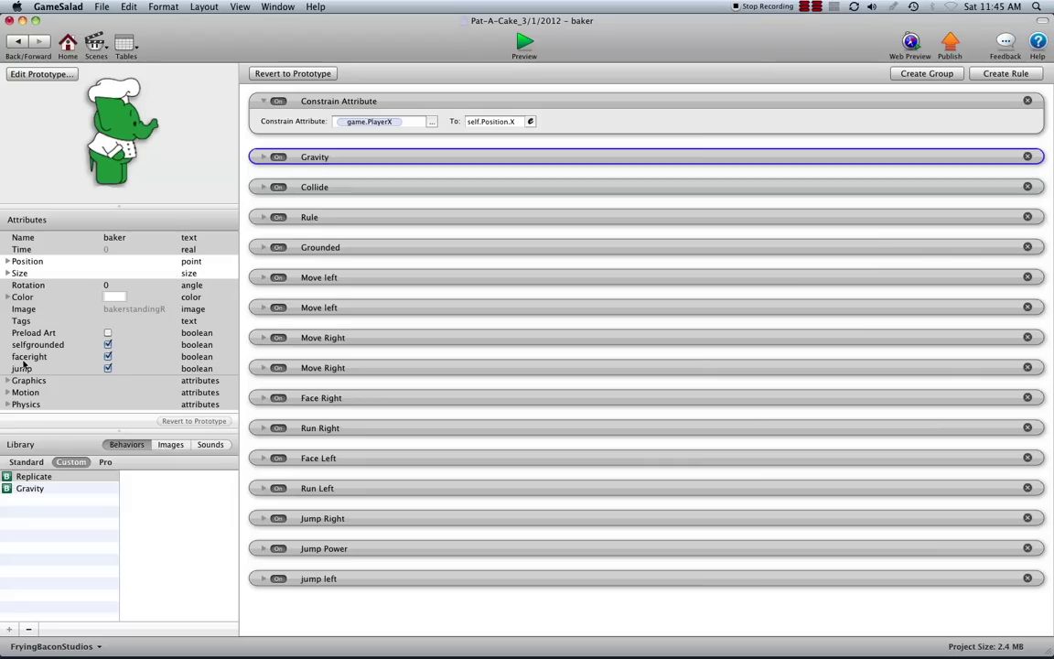
# Open the baker copy prototype from the Actors list, cancelling a new attribute sheet.
pyautogui.click(19, 41)
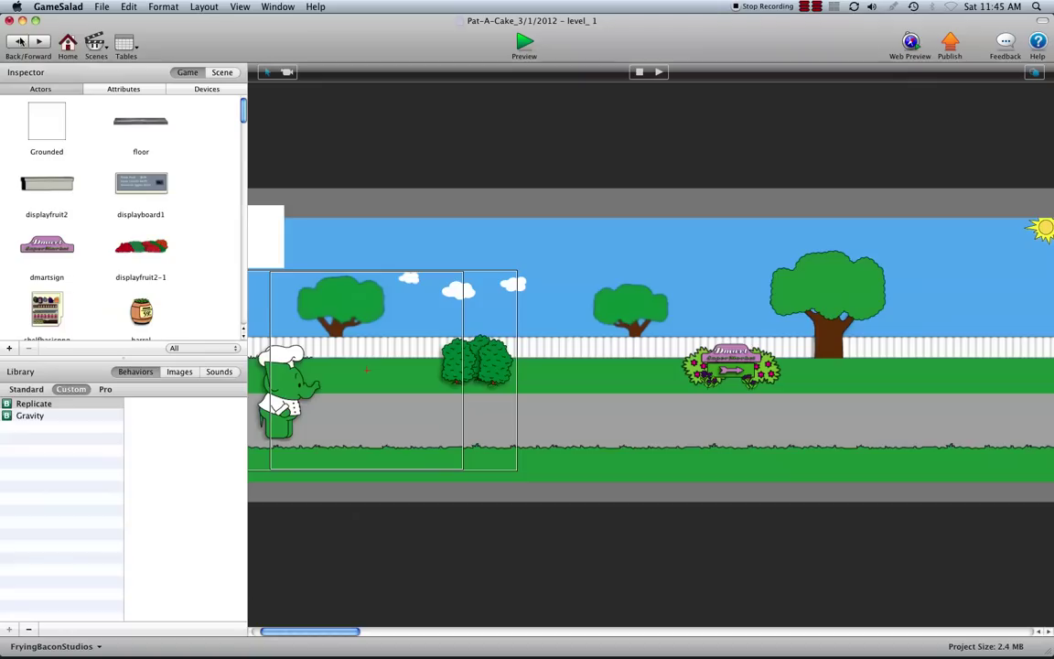
pyautogui.scroll(-8, 193, 180)
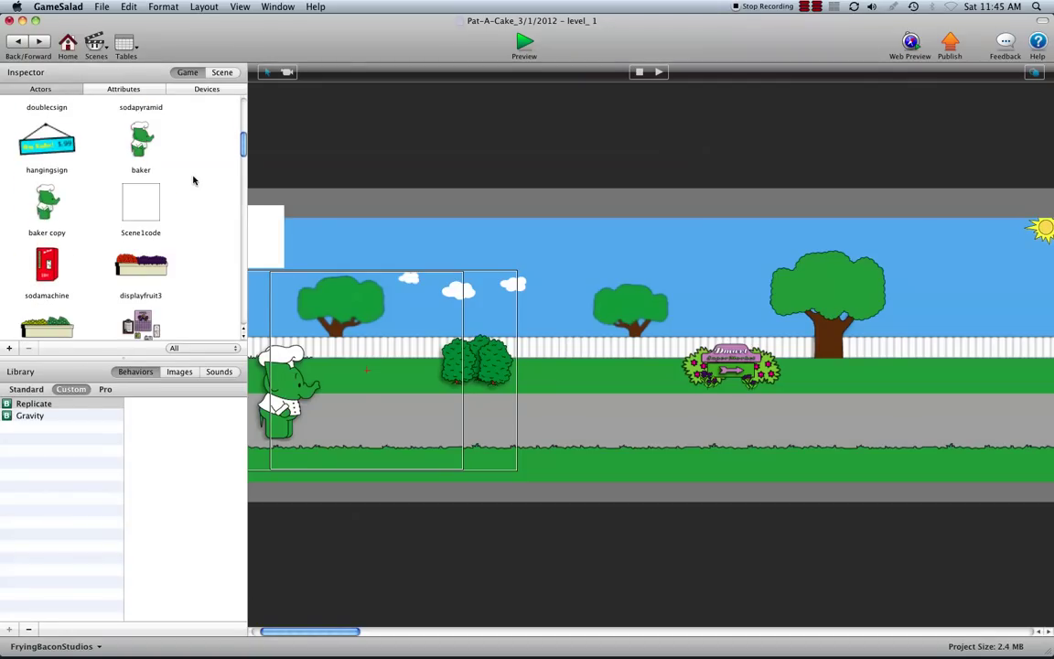
pyautogui.click(49, 204)
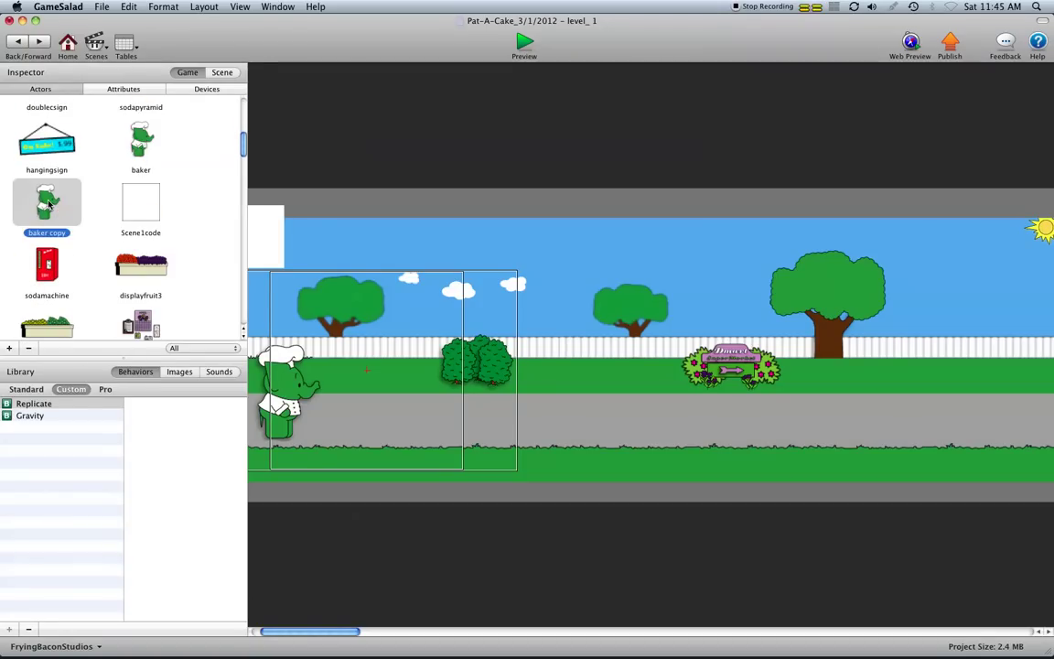
pyautogui.doubleClick(49, 205)
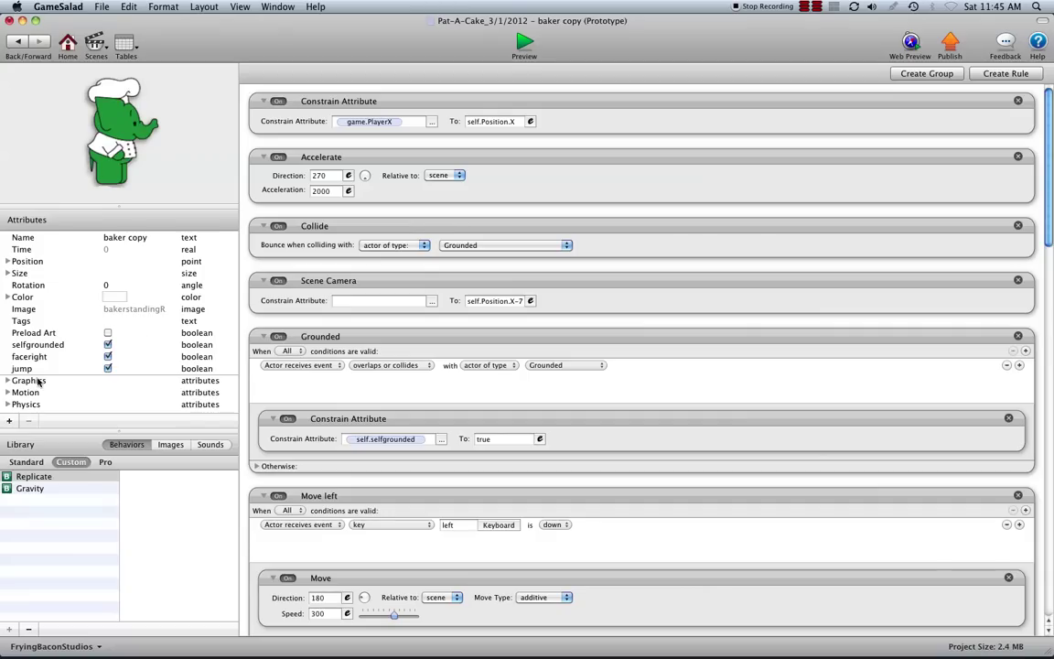
pyautogui.click(9, 422)
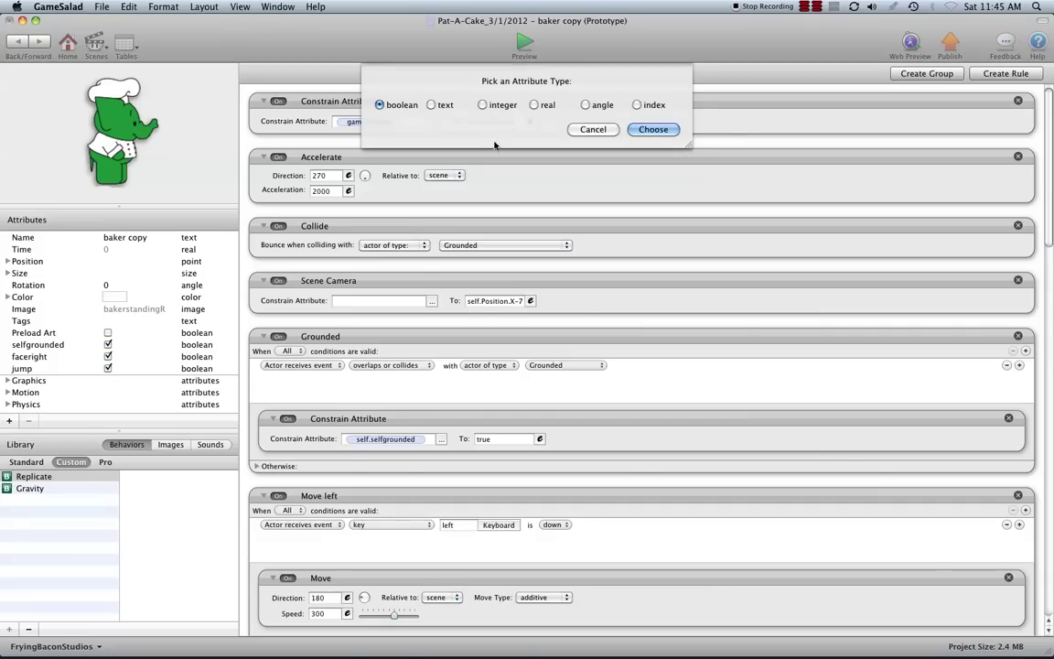
pyautogui.click(593, 129)
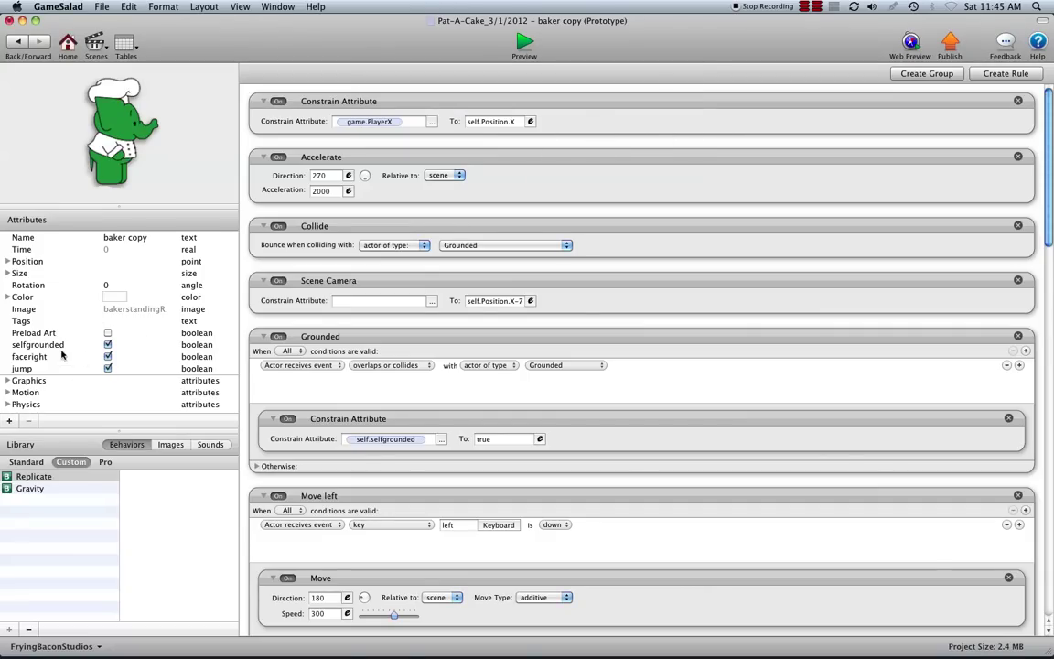
# Go back to level_1 and open the baker instance placed in the scene.
pyautogui.click(22, 42)
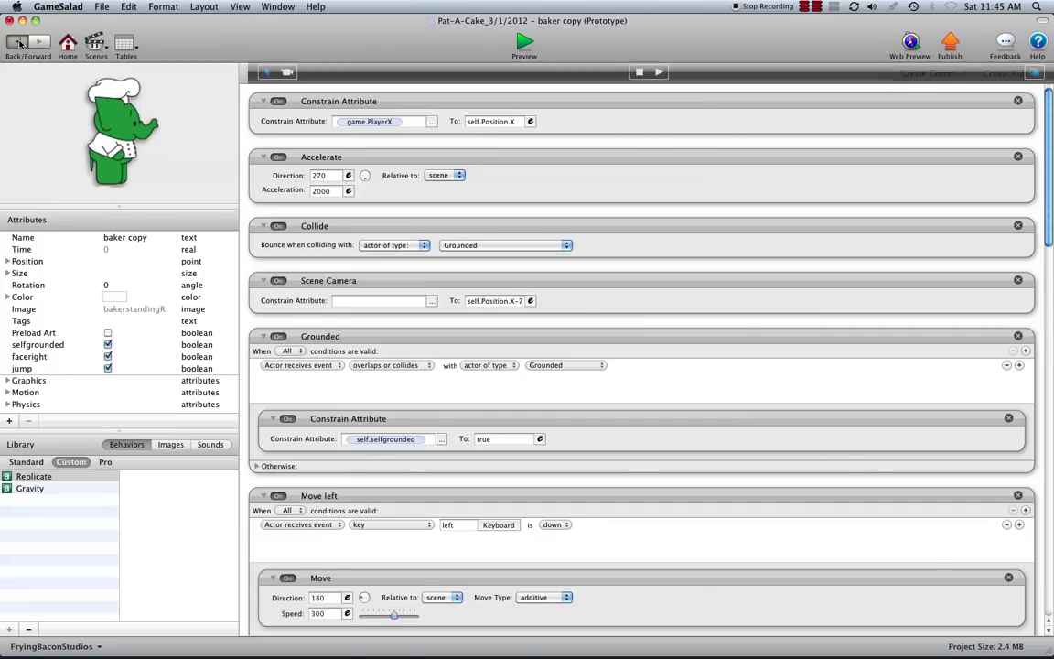
pyautogui.hscroll(-2, 370, 423)
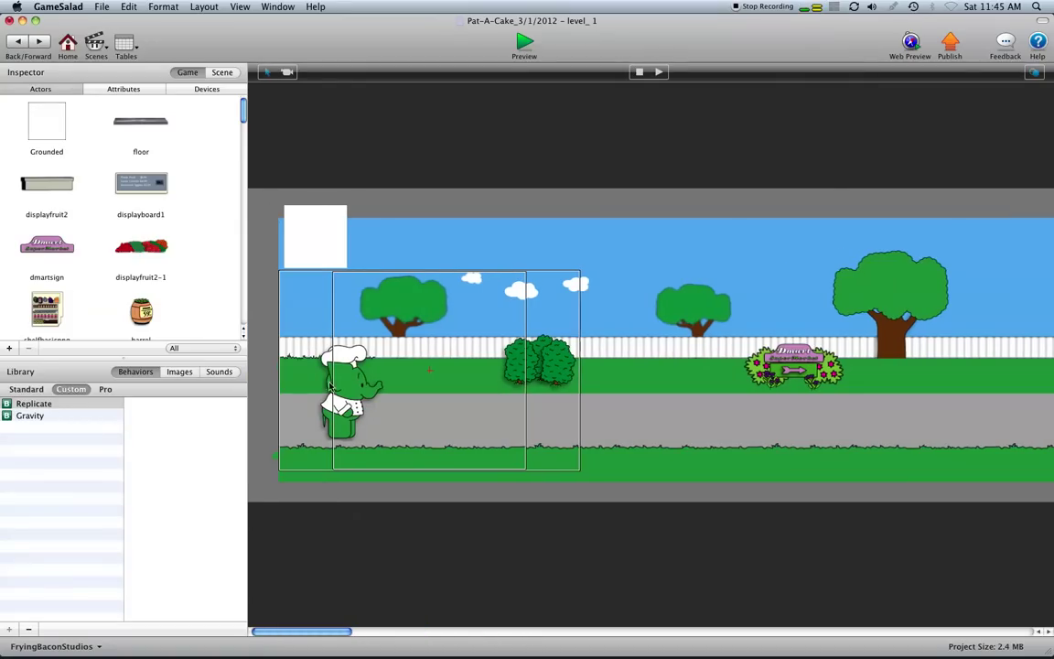
pyautogui.doubleClick(347, 392)
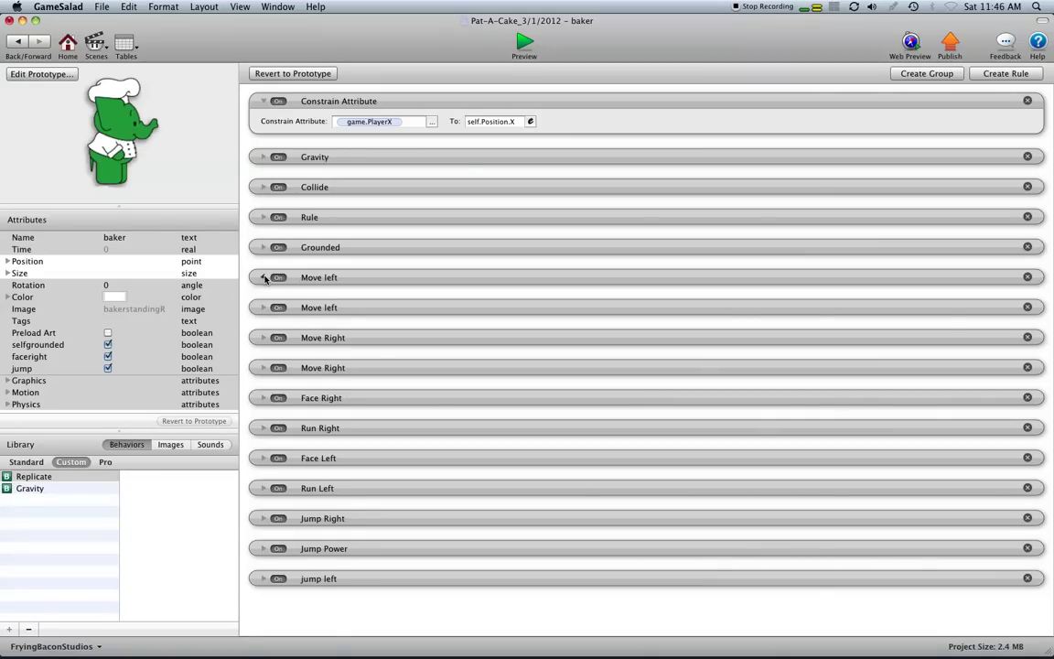
pyautogui.click(263, 277)
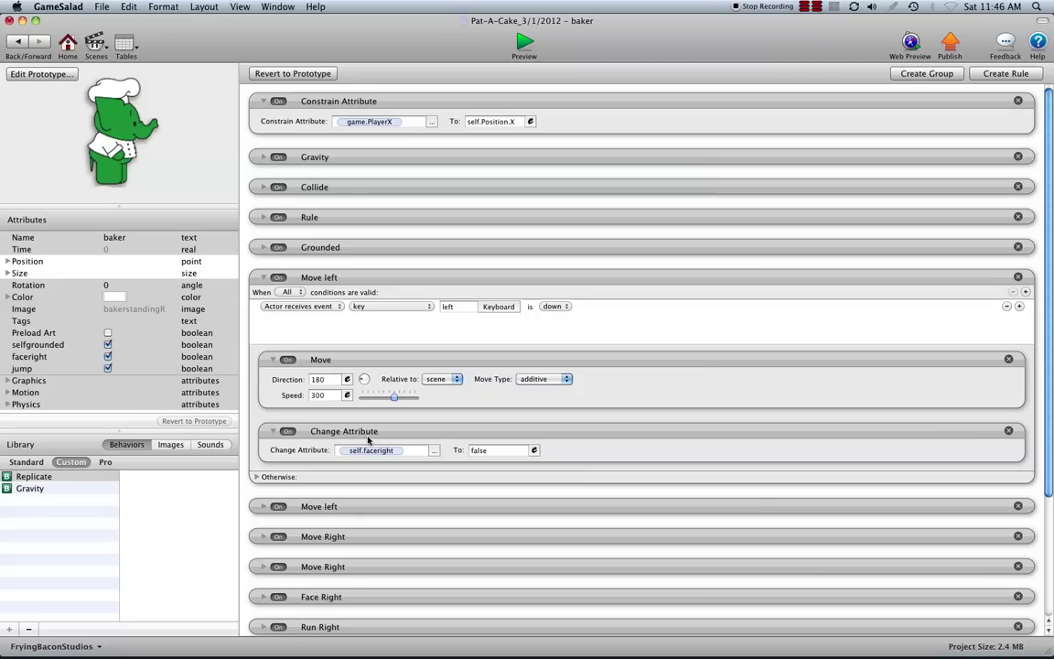
pyautogui.click(362, 454)
pyautogui.click(264, 278)
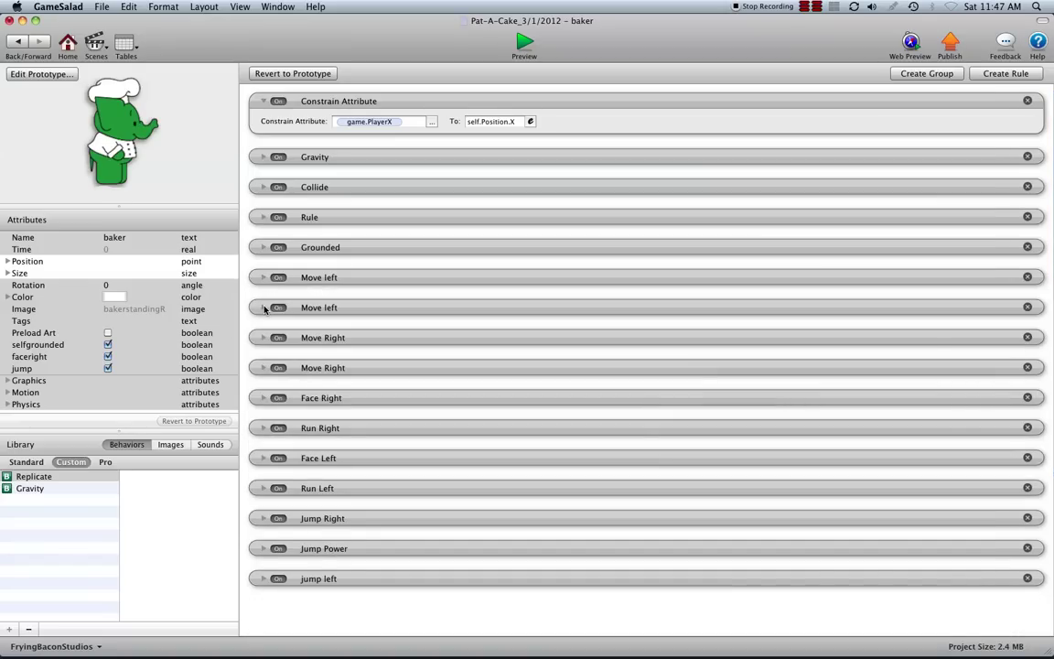
pyautogui.click(263, 308)
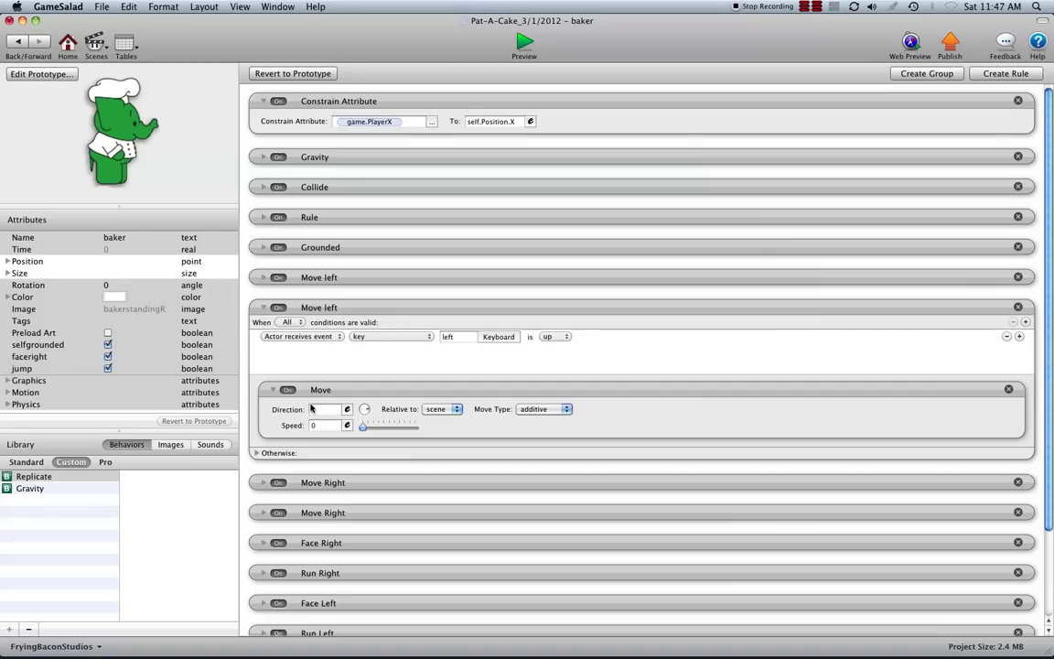
pyautogui.click(263, 278)
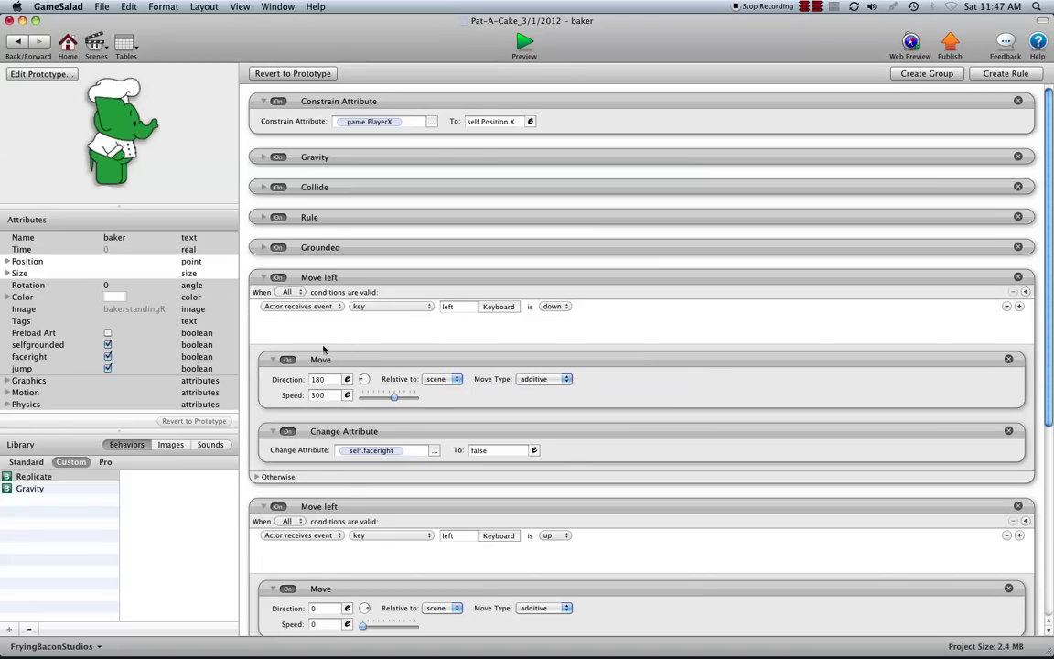
pyautogui.click(259, 477)
pyautogui.click(259, 476)
pyautogui.click(262, 277)
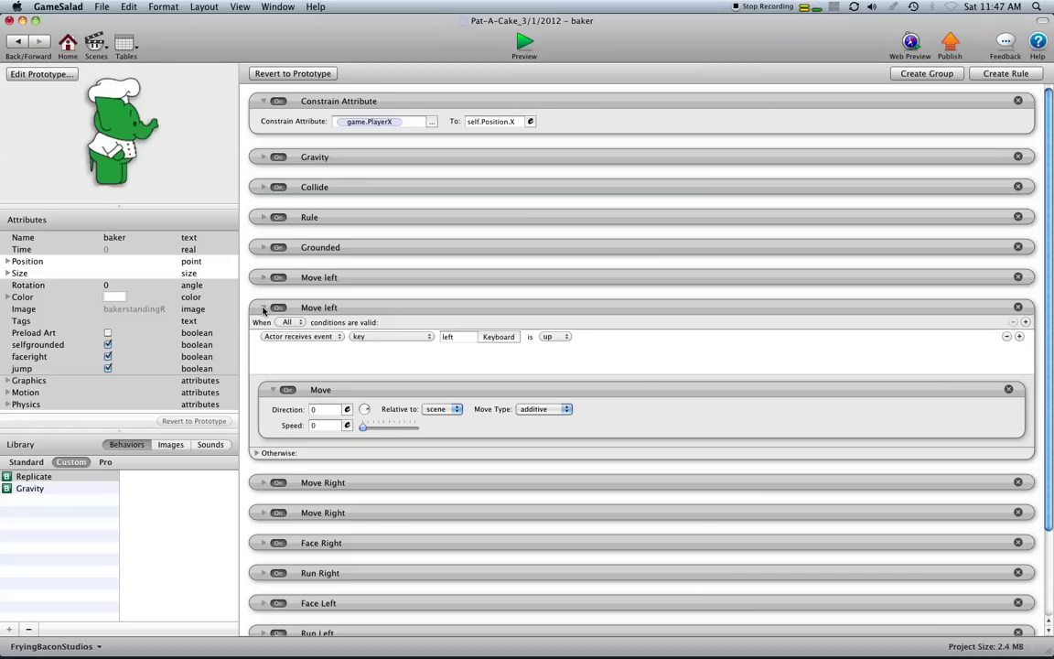
pyautogui.click(264, 308)
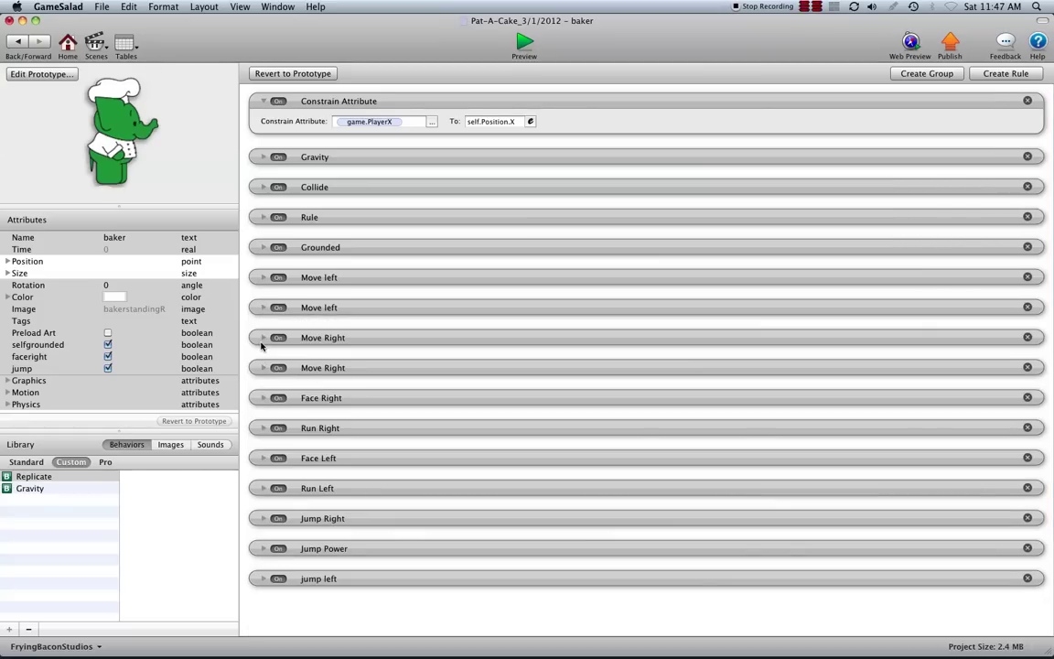
pyautogui.click(263, 339)
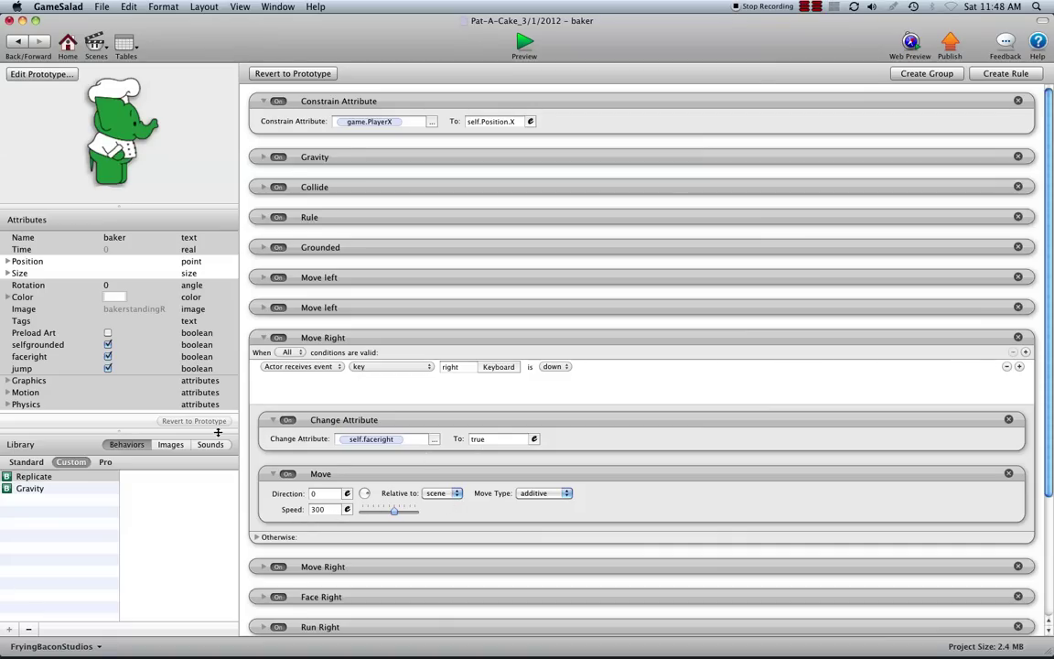
pyautogui.click(265, 338)
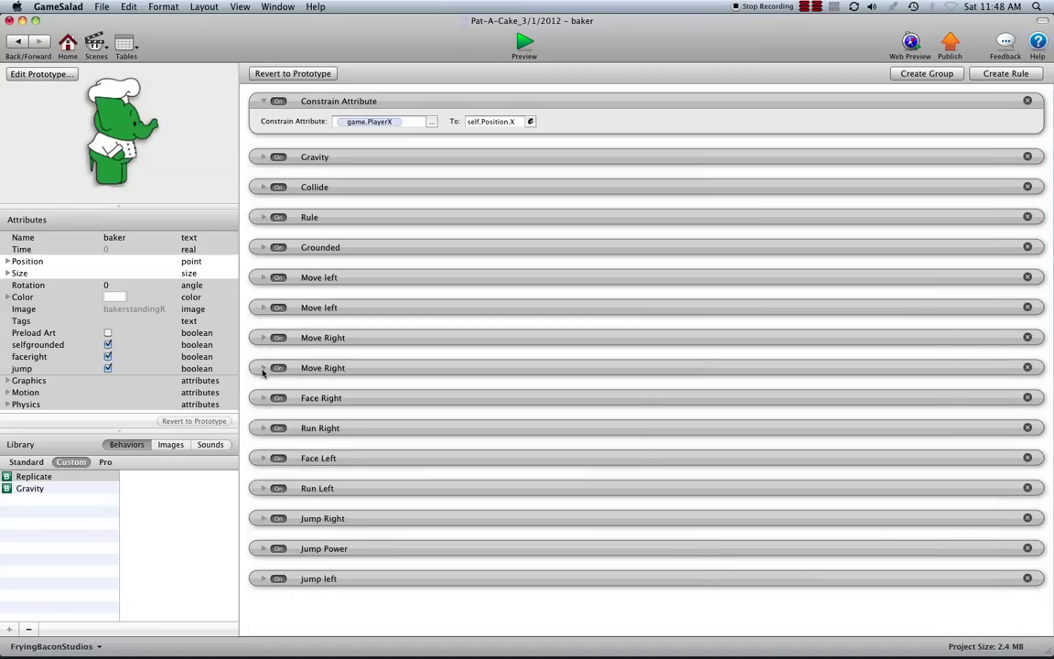
pyautogui.click(263, 369)
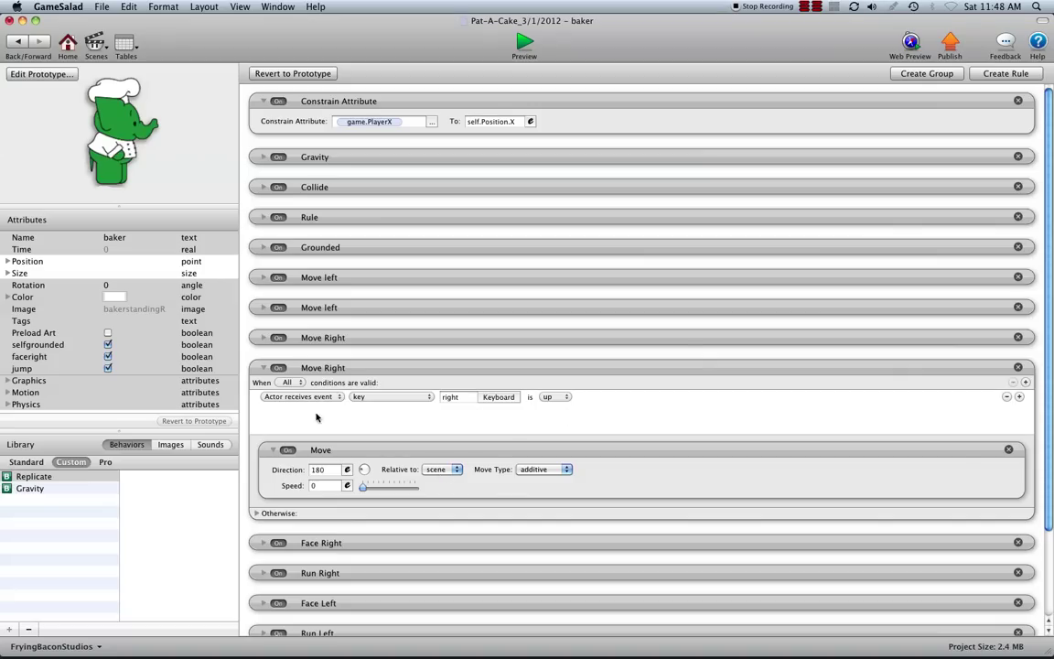
pyautogui.click(263, 368)
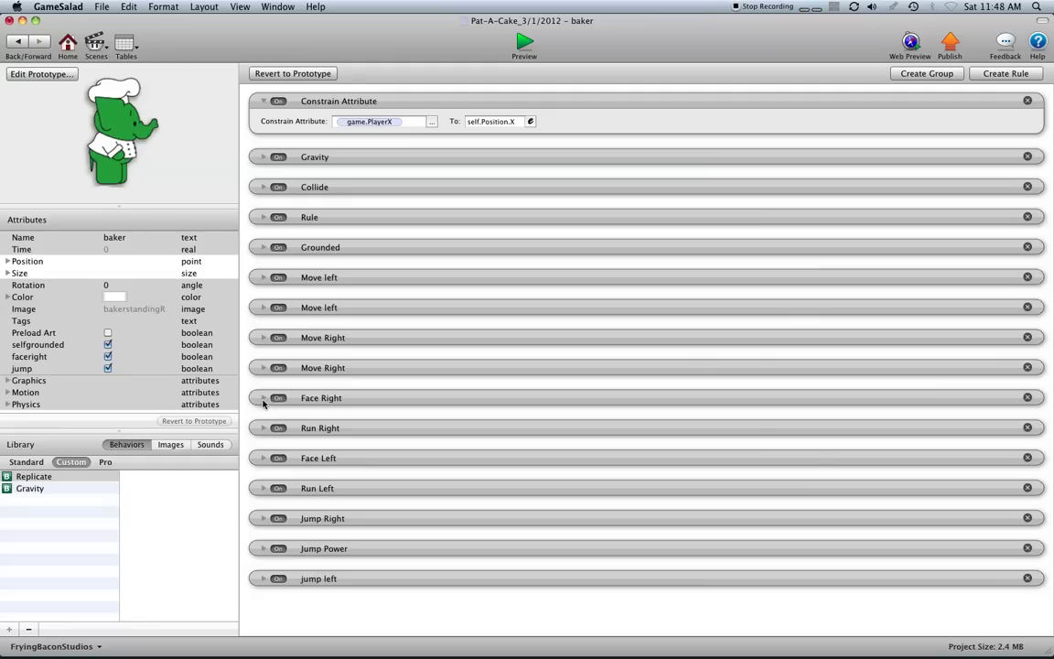
# Inspect the Face Right, Run Right and Face Left rules, then expand Jump Right.
pyautogui.click(263, 399)
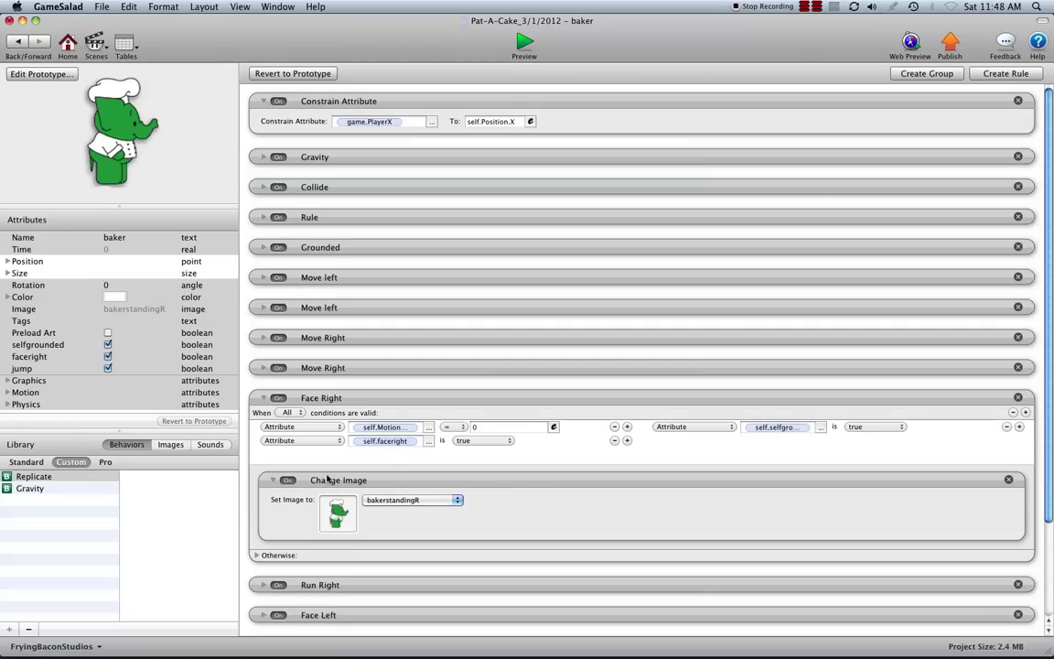
pyautogui.click(262, 397)
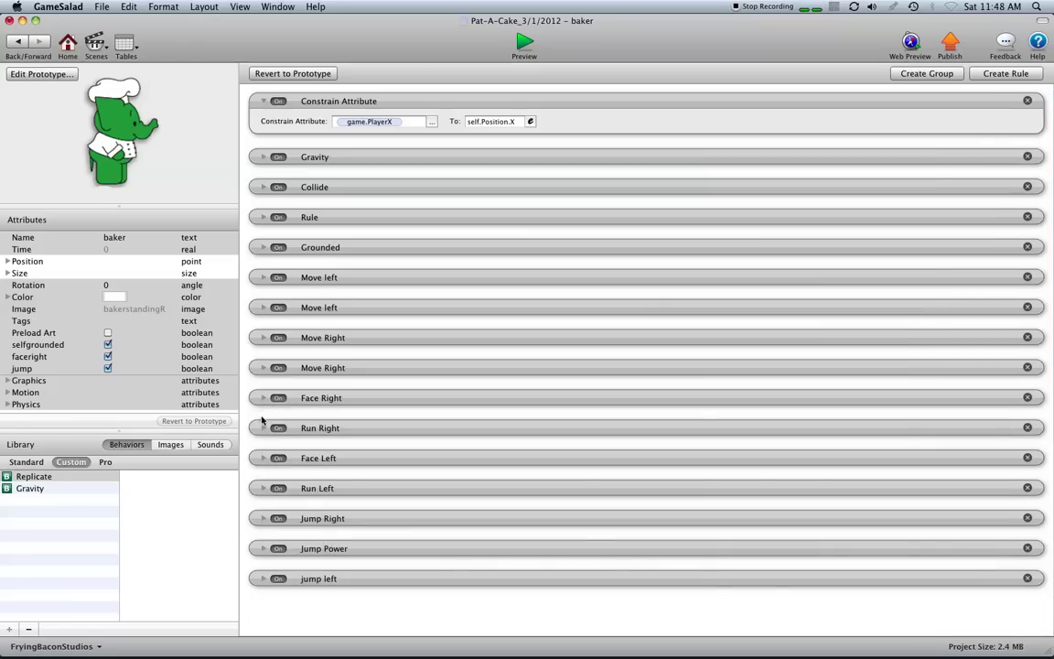
pyautogui.click(263, 428)
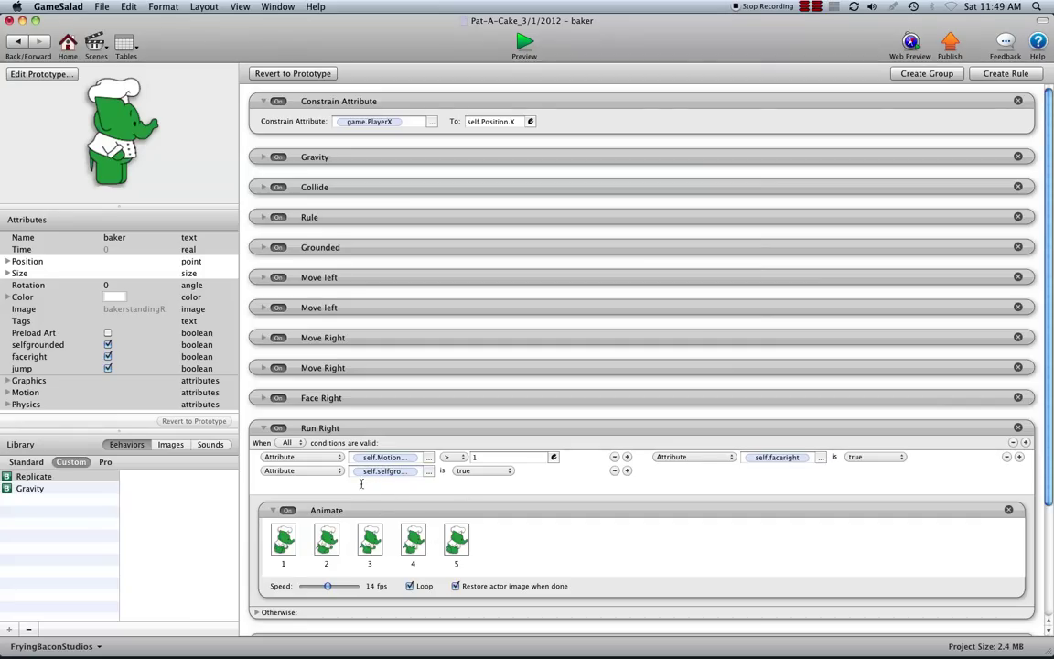
pyautogui.click(264, 427)
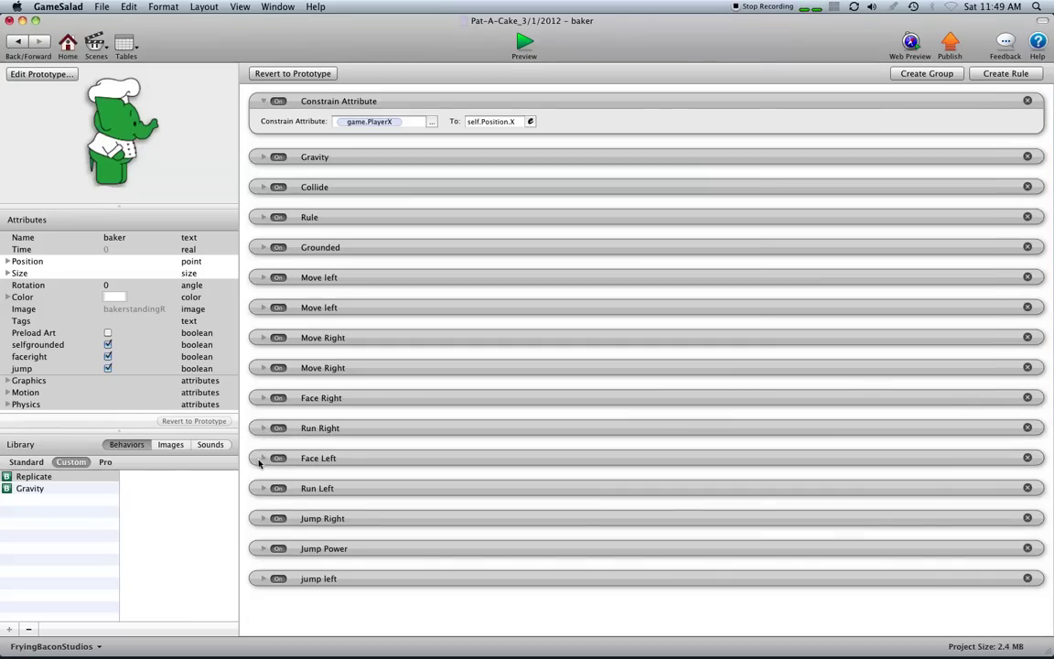
pyautogui.click(263, 458)
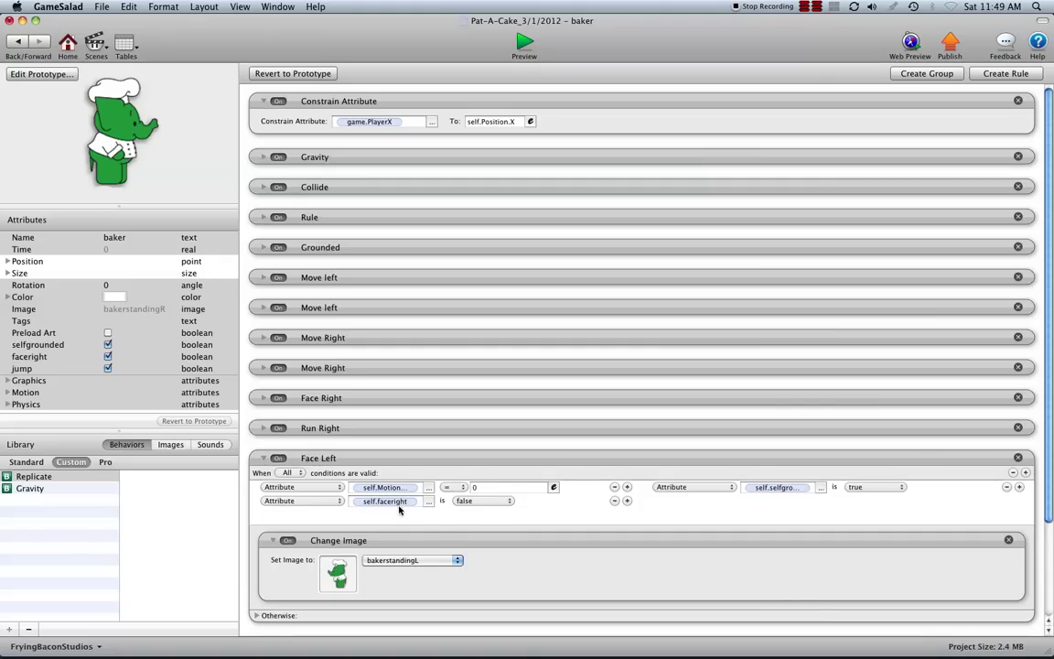
pyautogui.click(263, 457)
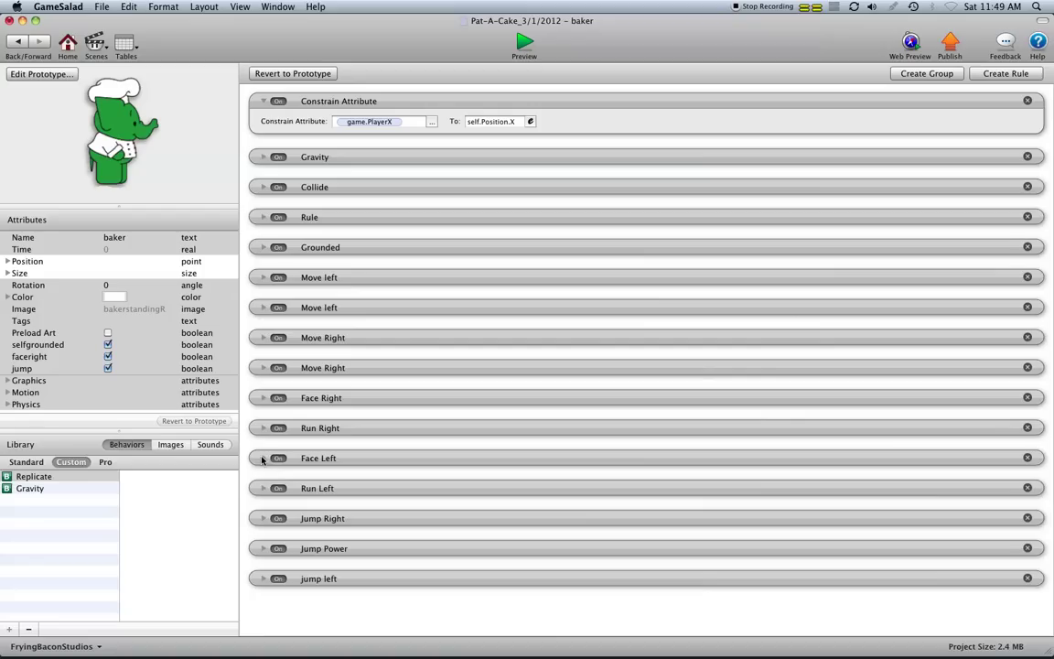
pyautogui.click(263, 518)
pyautogui.scroll(-3, 498, 403)
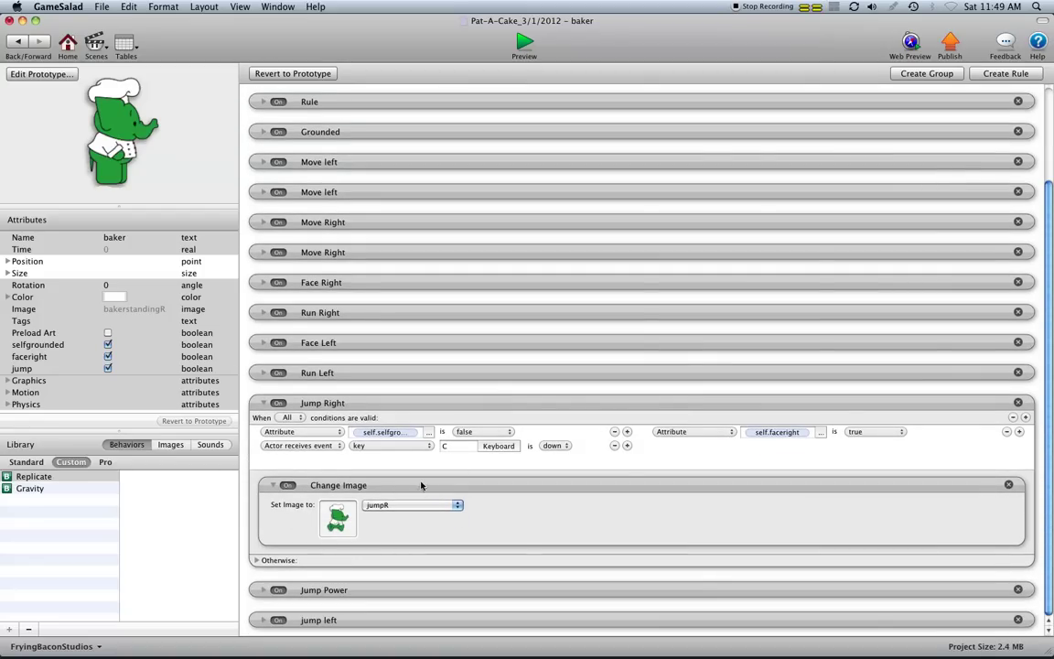
pyautogui.click(393, 432)
pyautogui.click(404, 433)
pyautogui.press('Return')
pyautogui.click(407, 434)
pyautogui.press('Return')
pyautogui.click(407, 434)
pyautogui.press('Return')
pyautogui.click(411, 434)
pyautogui.press('Return')
pyautogui.click(394, 432)
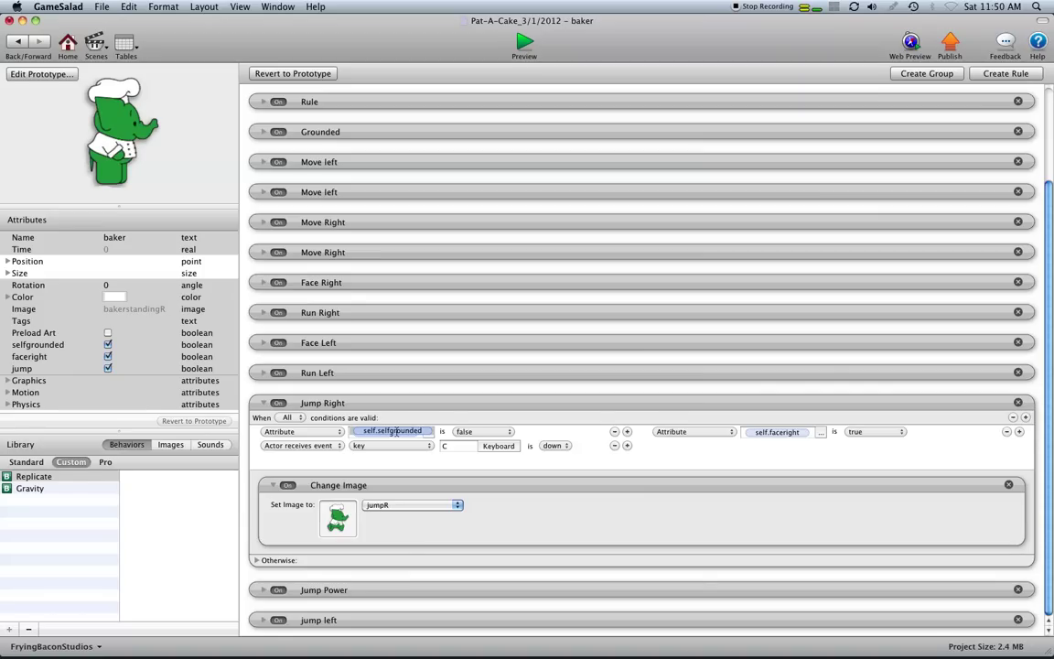
pyautogui.click(360, 436)
pyautogui.press('Return')
pyautogui.click(389, 433)
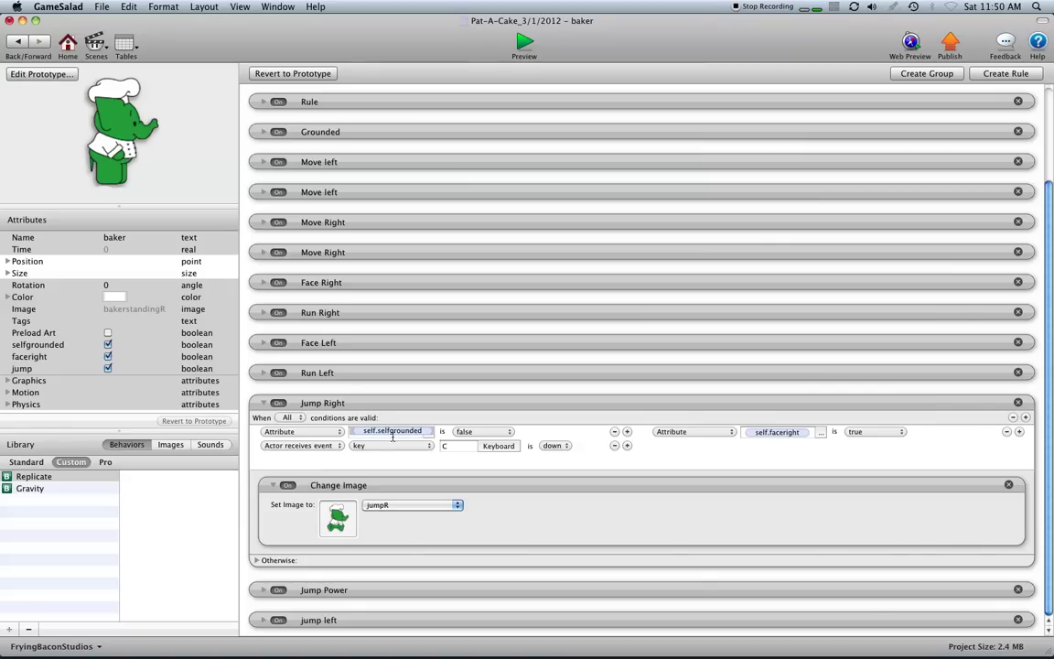
pyautogui.press('Return')
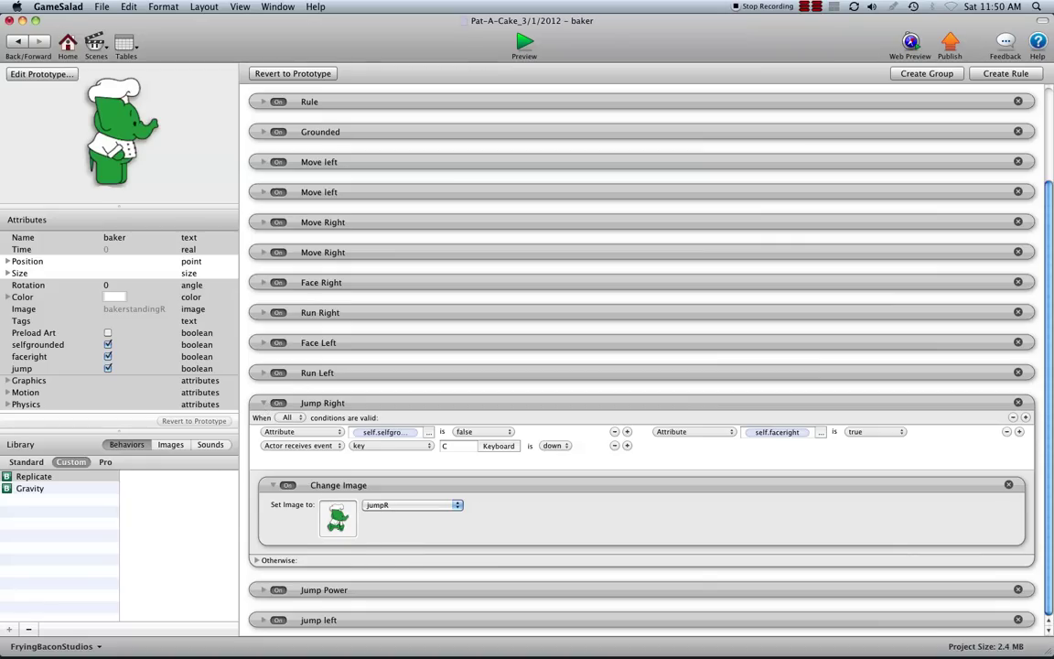
# Collapse Jump Right, peek at Run Left, expand Jump Power and start editing its jump Speed.
pyautogui.click(263, 403)
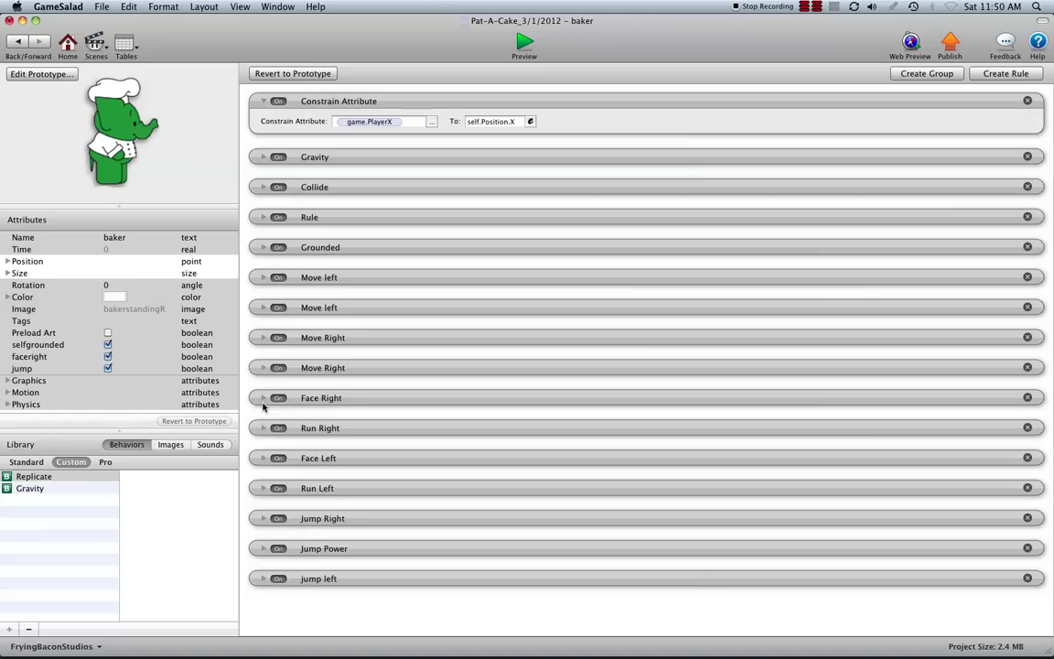
pyautogui.click(263, 488)
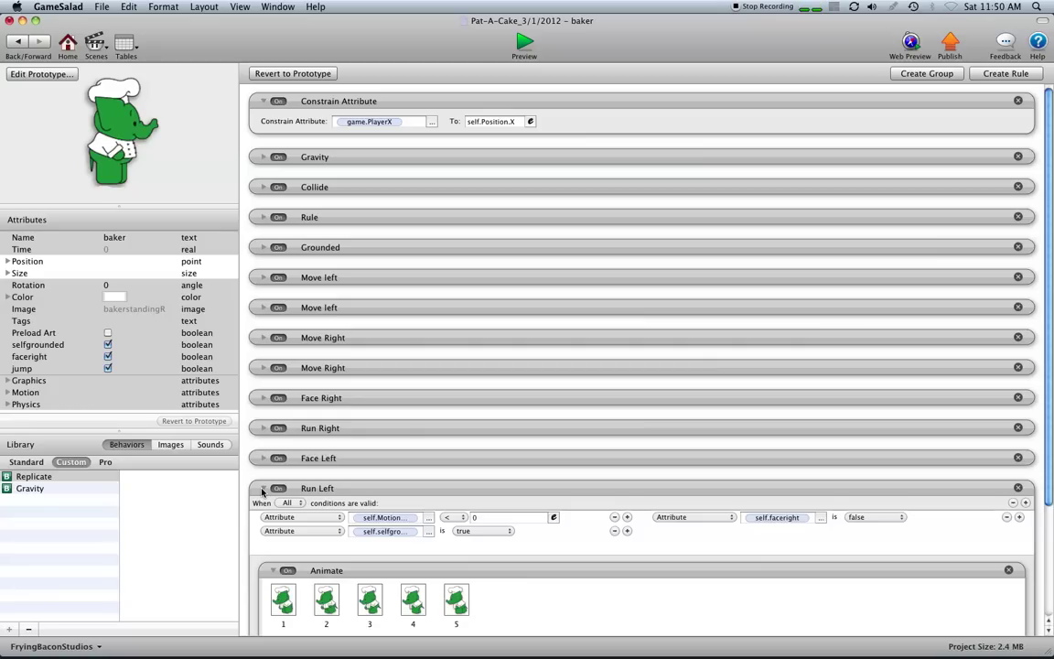
pyautogui.click(262, 487)
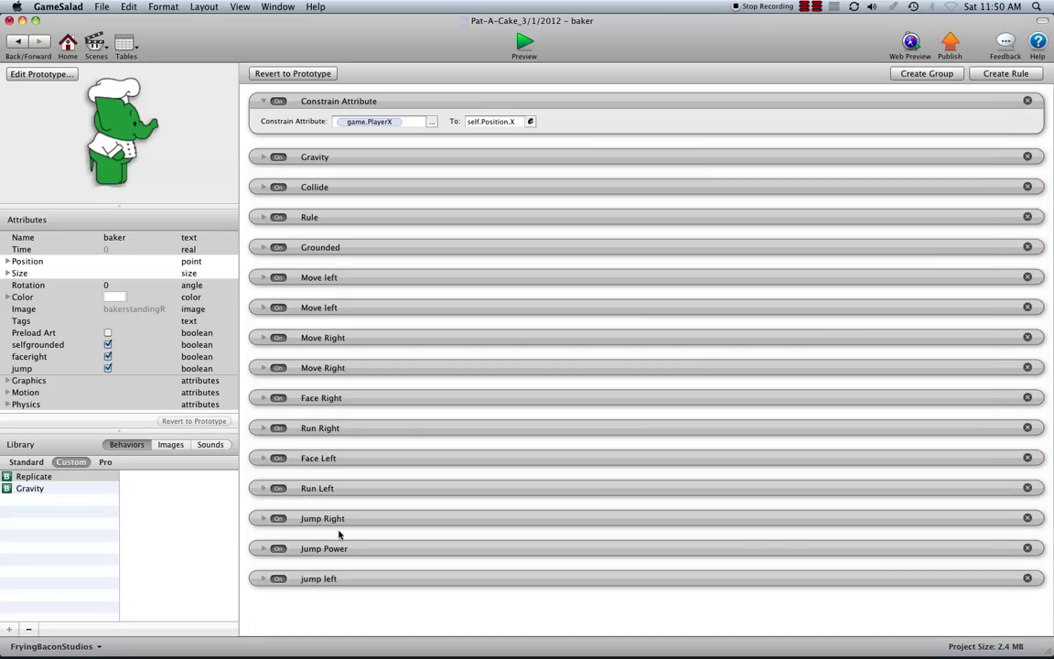
pyautogui.click(263, 548)
pyautogui.moveTo(1049, 321); pyautogui.dragTo(1048, 564)
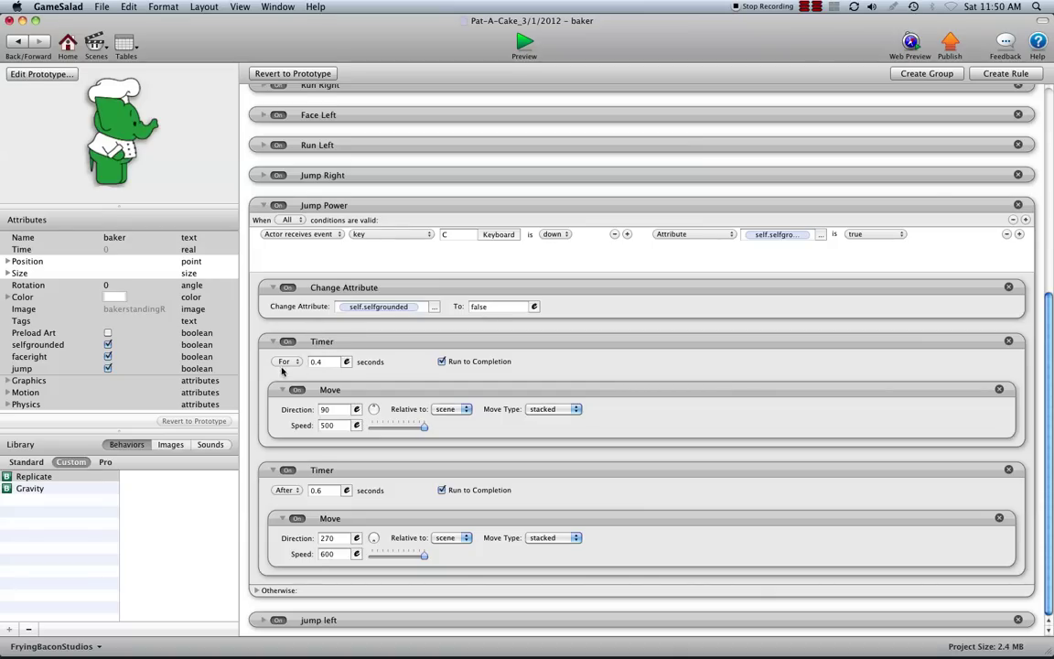
pyautogui.click(330, 426)
# Collapse Jump Power, check jump left's selfgrounded condition unchanged, then collapse jump left.
pyautogui.click(263, 205)
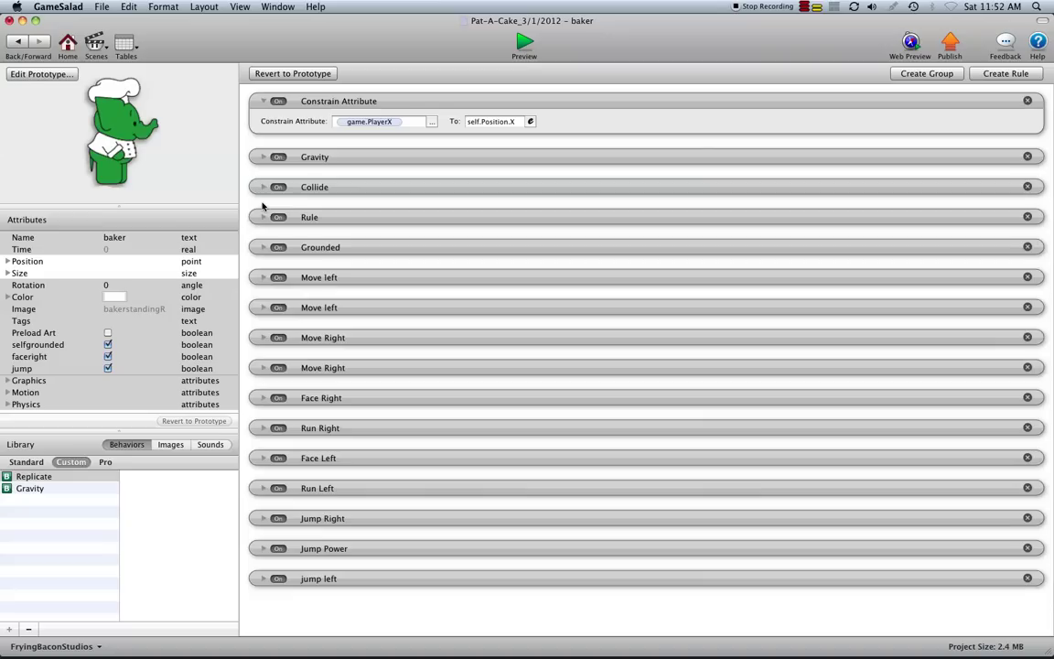
pyautogui.click(263, 578)
pyautogui.scroll(-1, 386, 590)
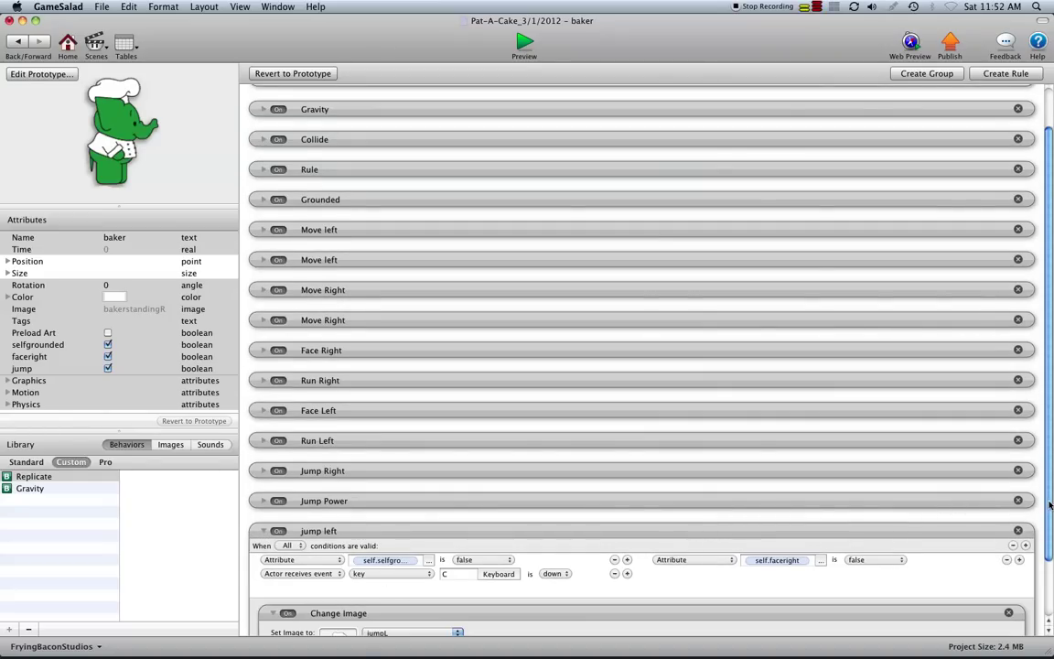
pyautogui.moveTo(1049, 504); pyautogui.dragTo(1049, 599)
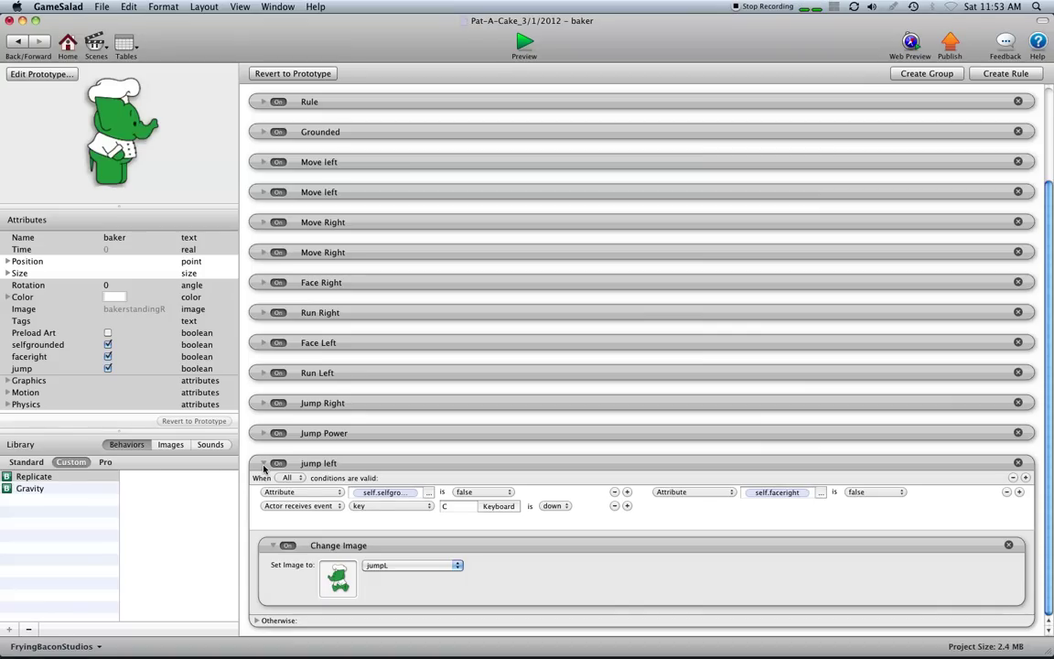
pyautogui.click(393, 492)
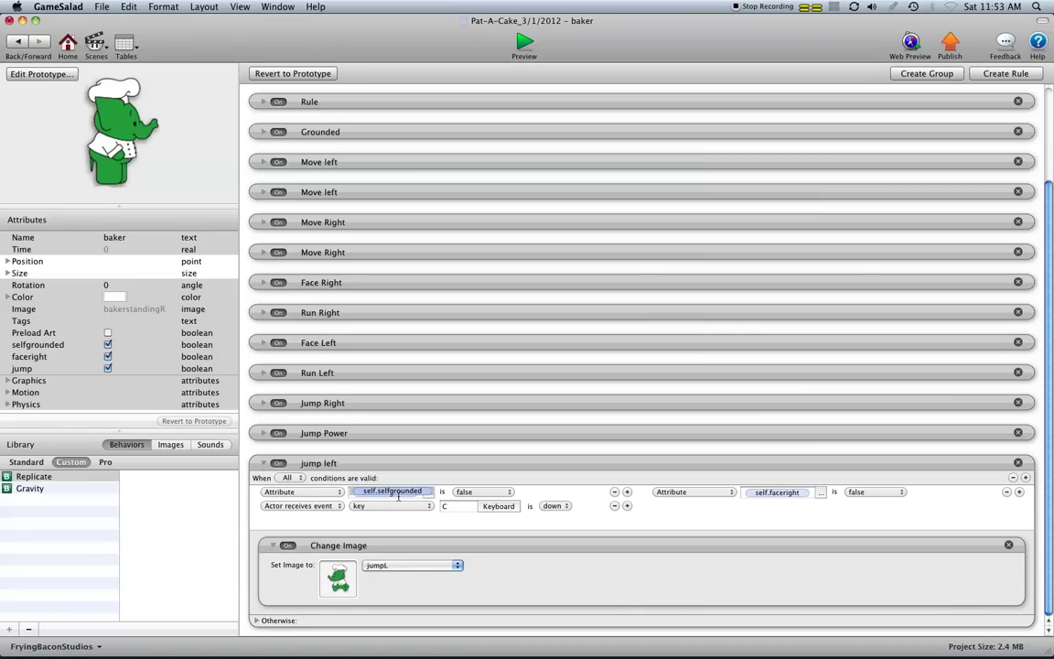
pyautogui.press('Return')
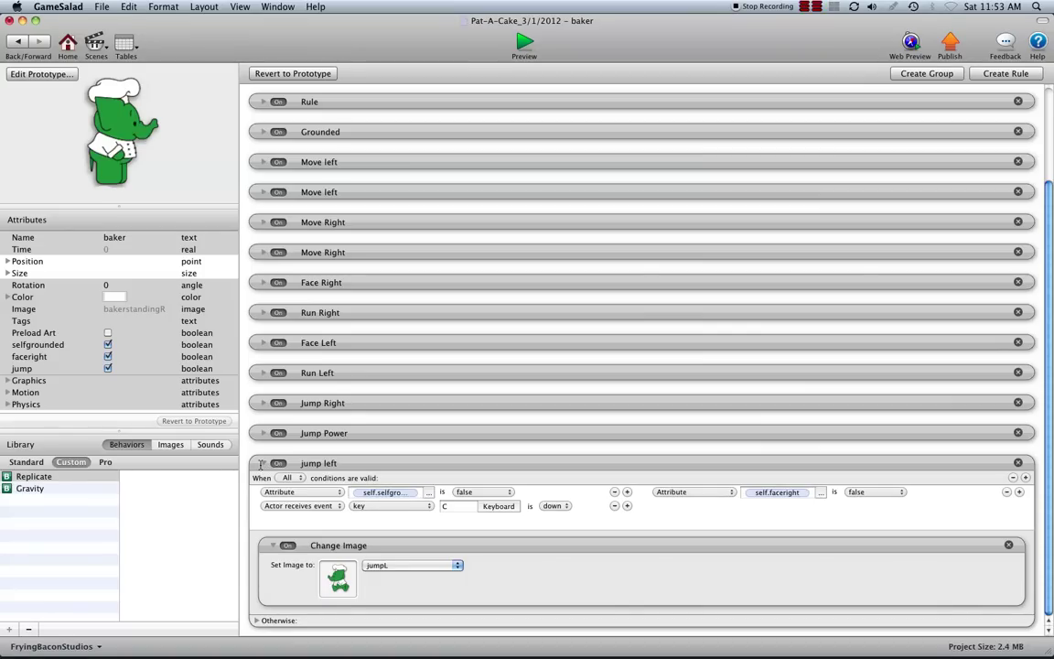
pyautogui.click(262, 463)
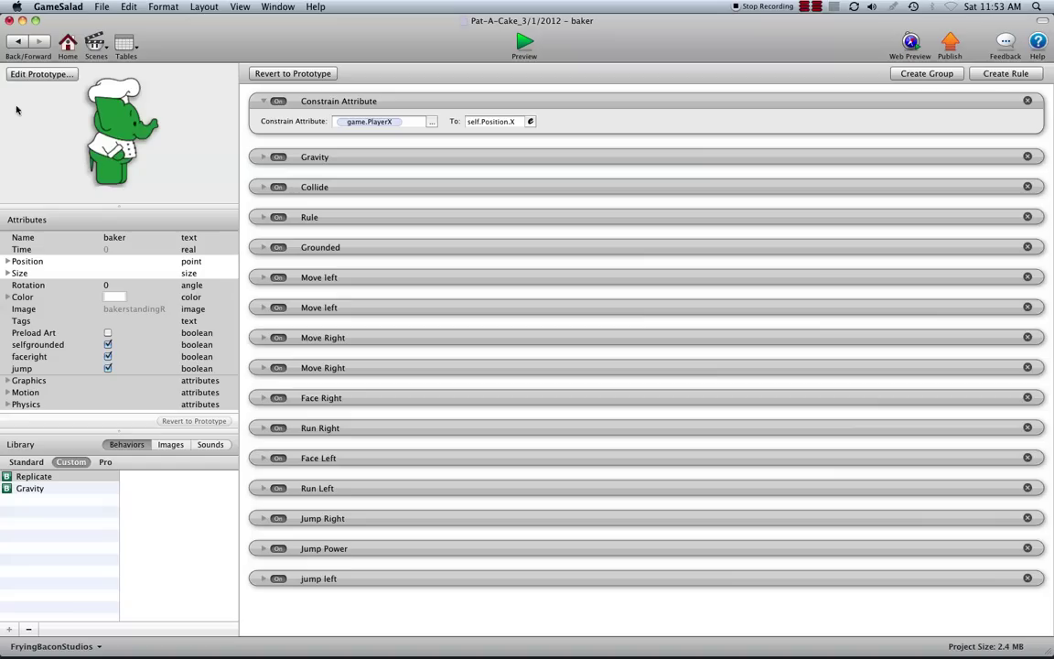
# Return to level_1 and run the Pat-A-Cake game in the Preview Player.
pyautogui.click(18, 42)
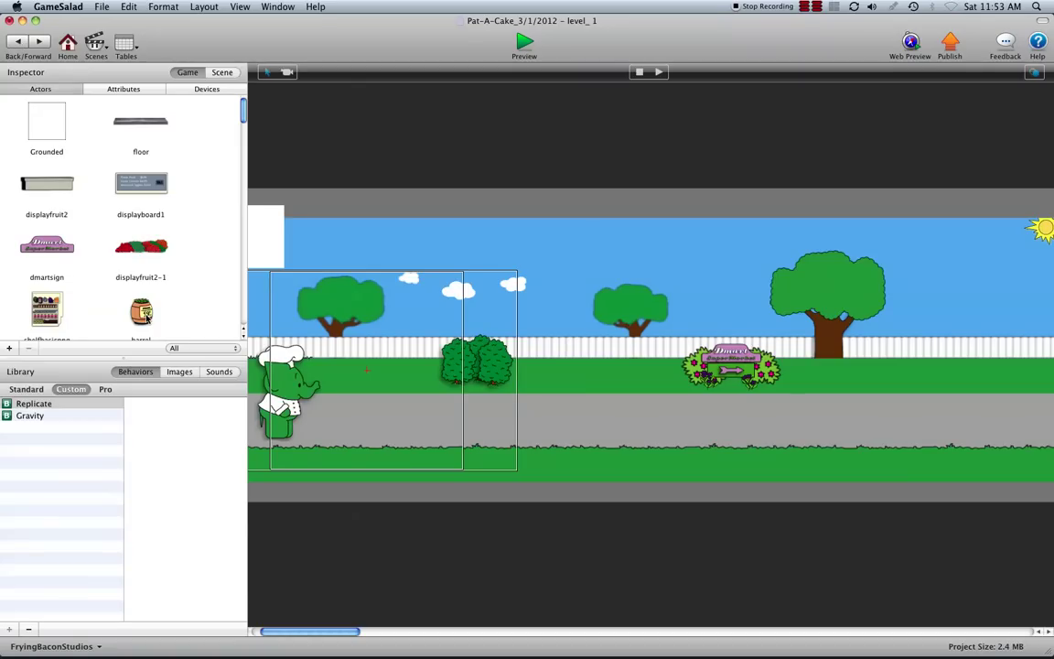
pyautogui.hscroll(-3, 463, 323)
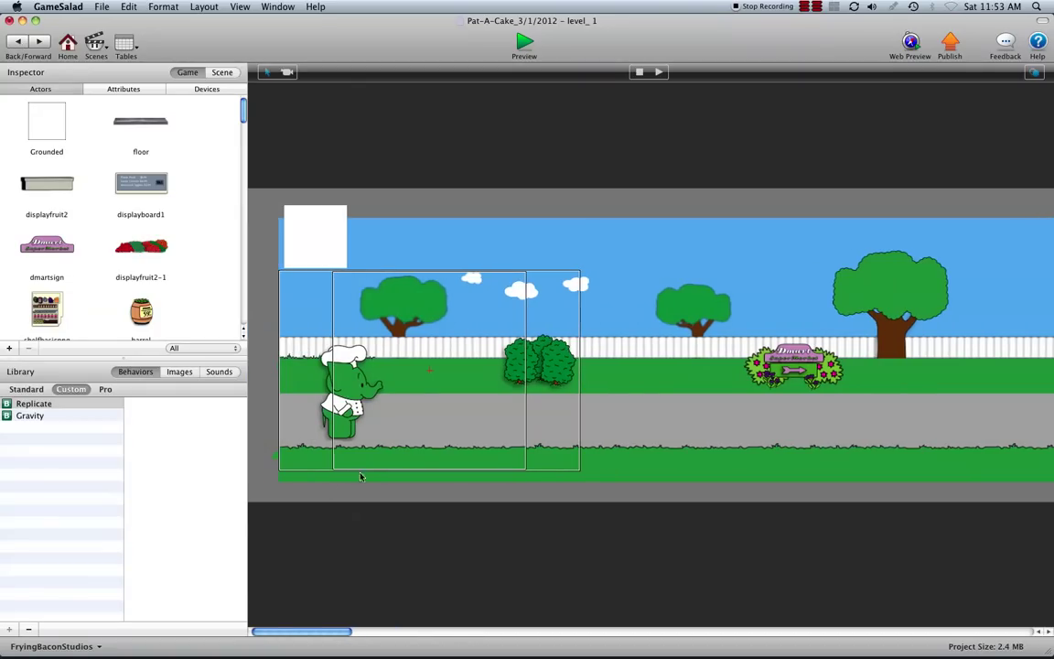
pyautogui.click(524, 42)
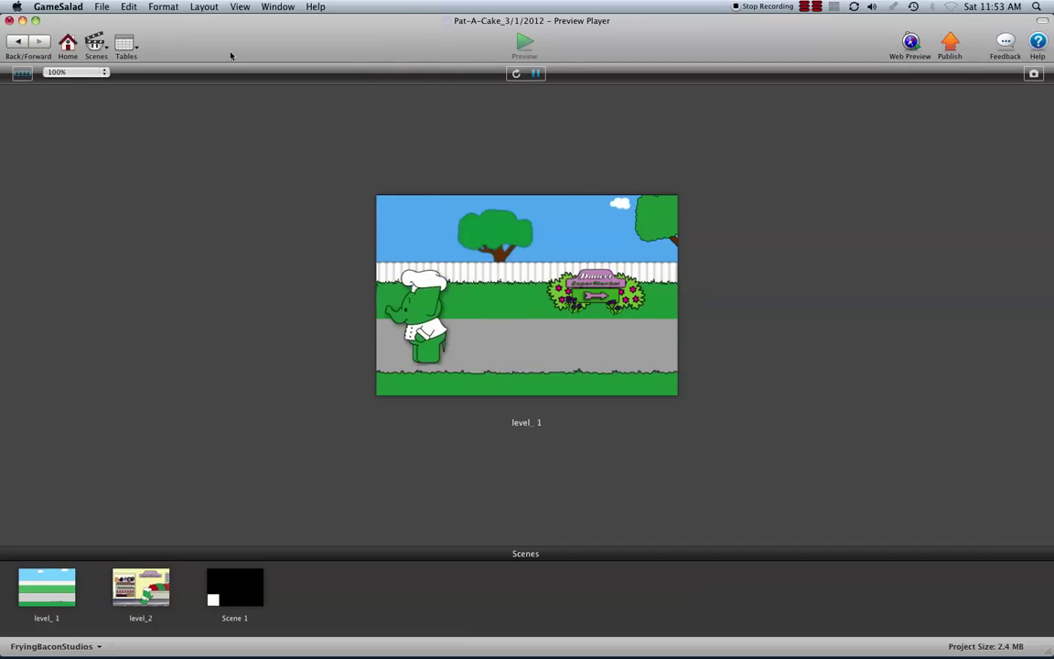
# Leave the preview and browse the game, device and level_1 scene attribute lists.
pyautogui.click(17, 42)
pyautogui.hscroll(-3, 418, 295)
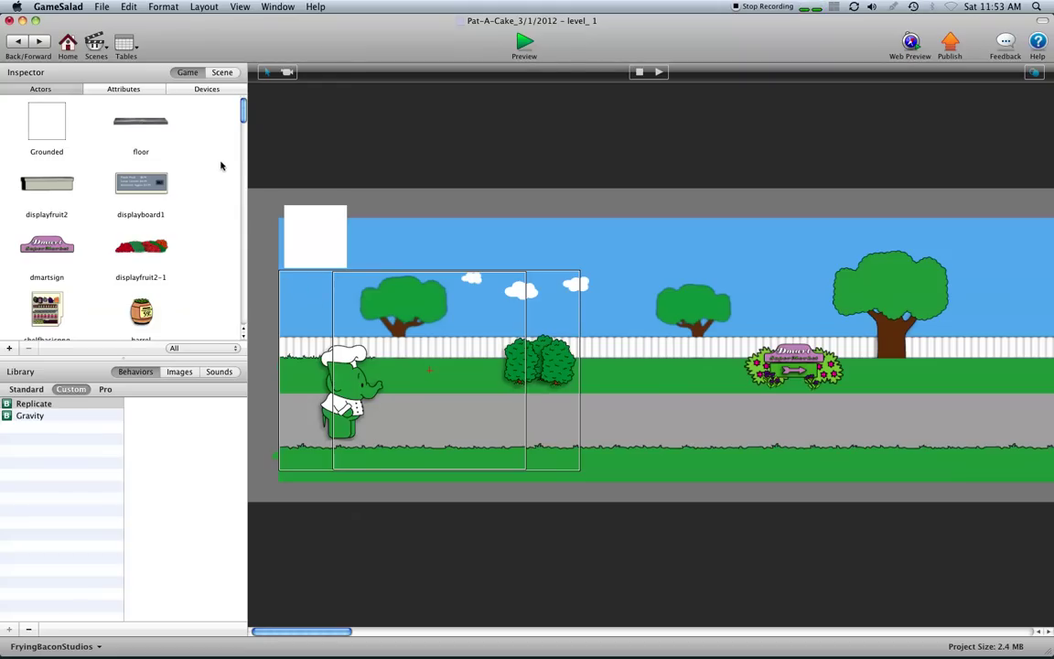
pyautogui.moveTo(243, 113); pyautogui.dragTo(247, 73)
pyautogui.click(127, 90)
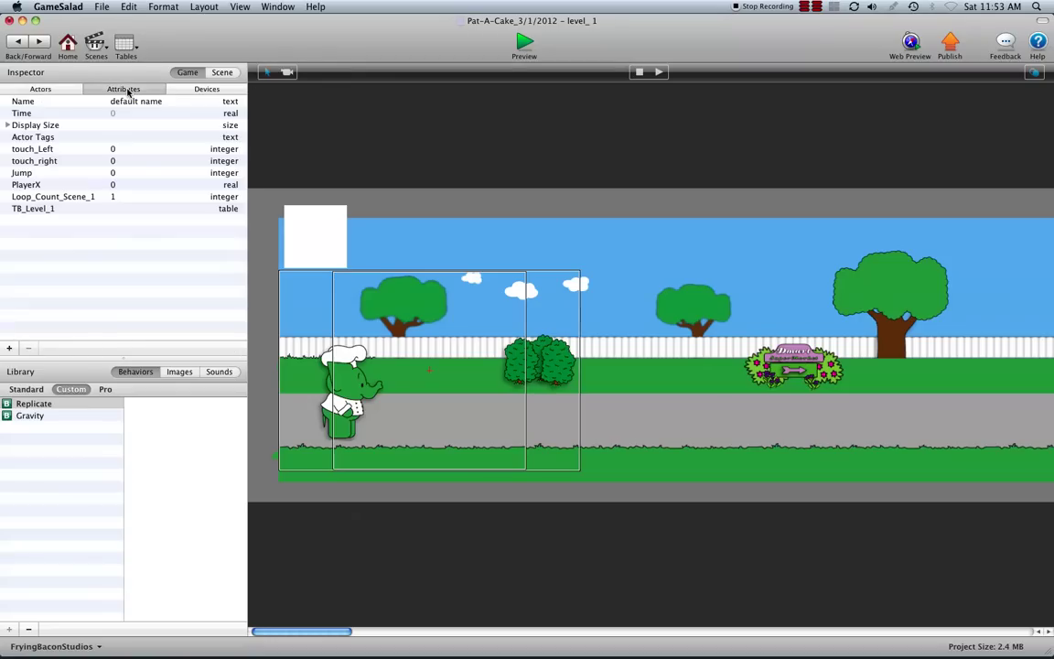
pyautogui.click(46, 88)
pyautogui.click(202, 90)
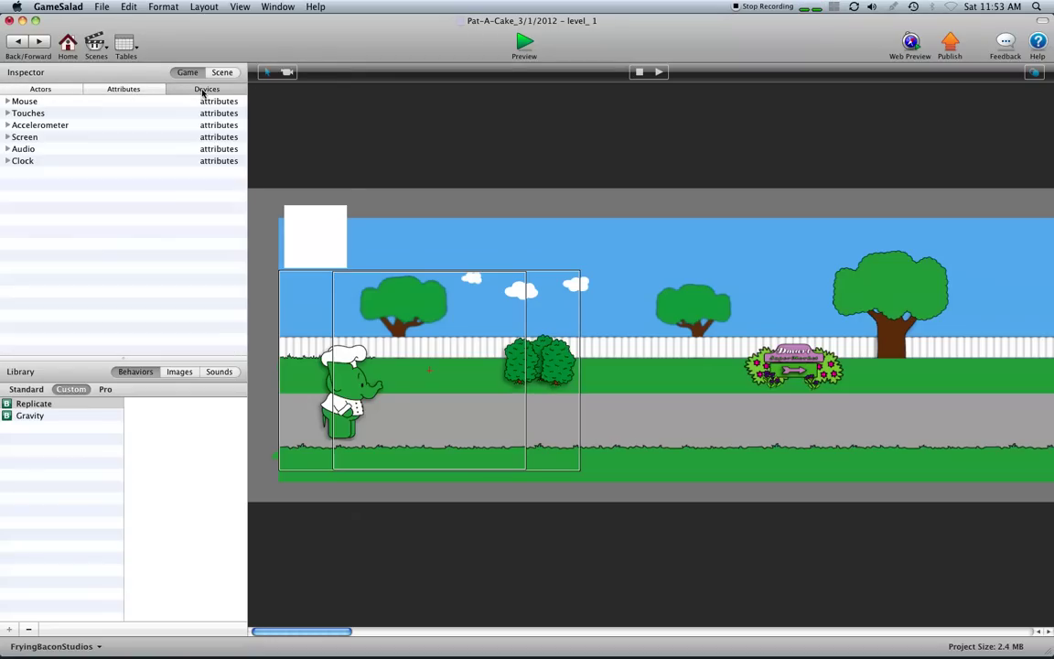
pyautogui.click(220, 73)
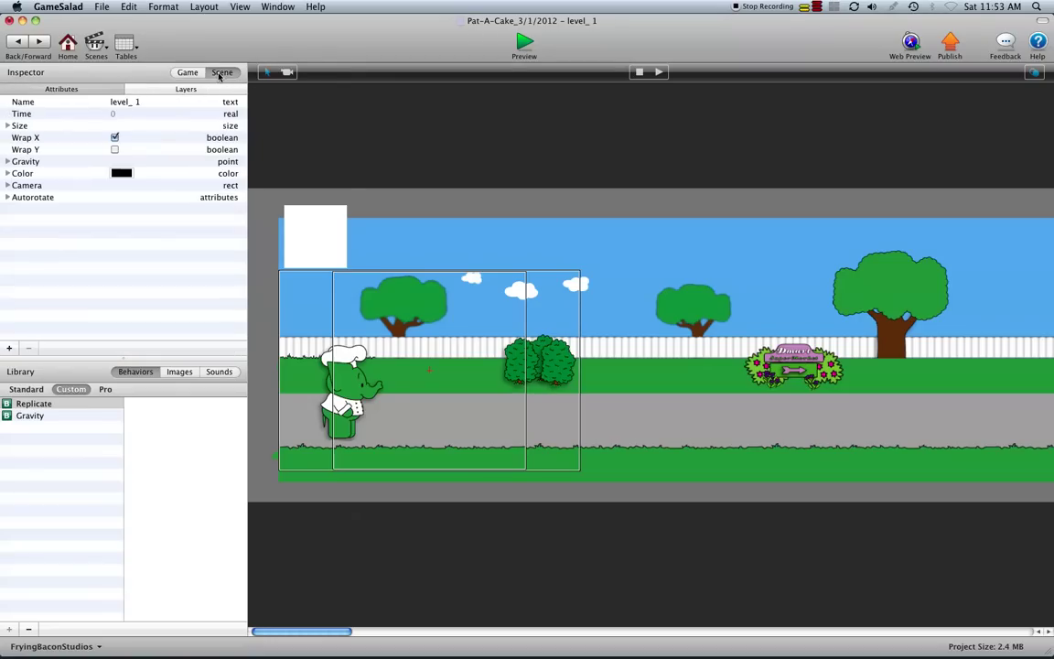
# Cancel a new scene attribute and go back to the game's actor thumbnails.
pyautogui.click(8, 348)
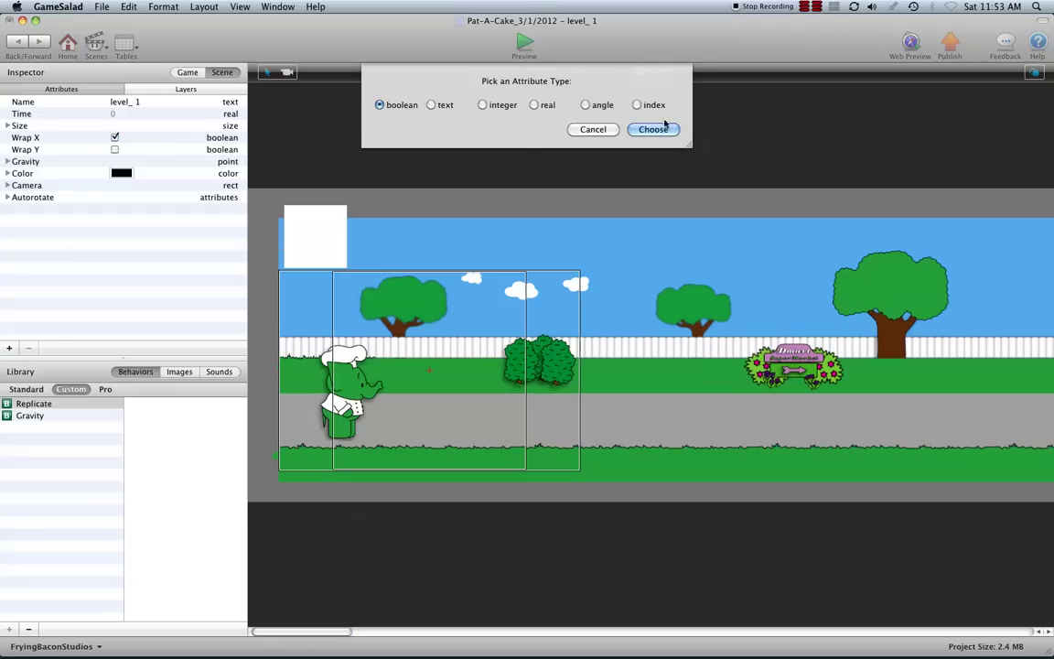
pyautogui.click(591, 109)
pyautogui.click(186, 72)
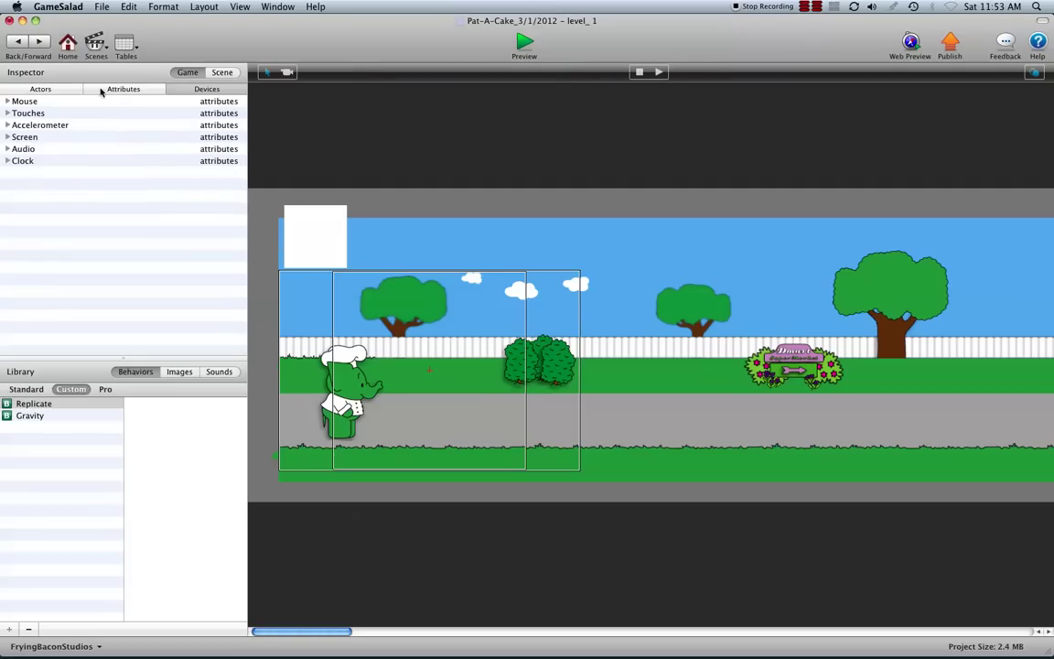
pyautogui.click(63, 92)
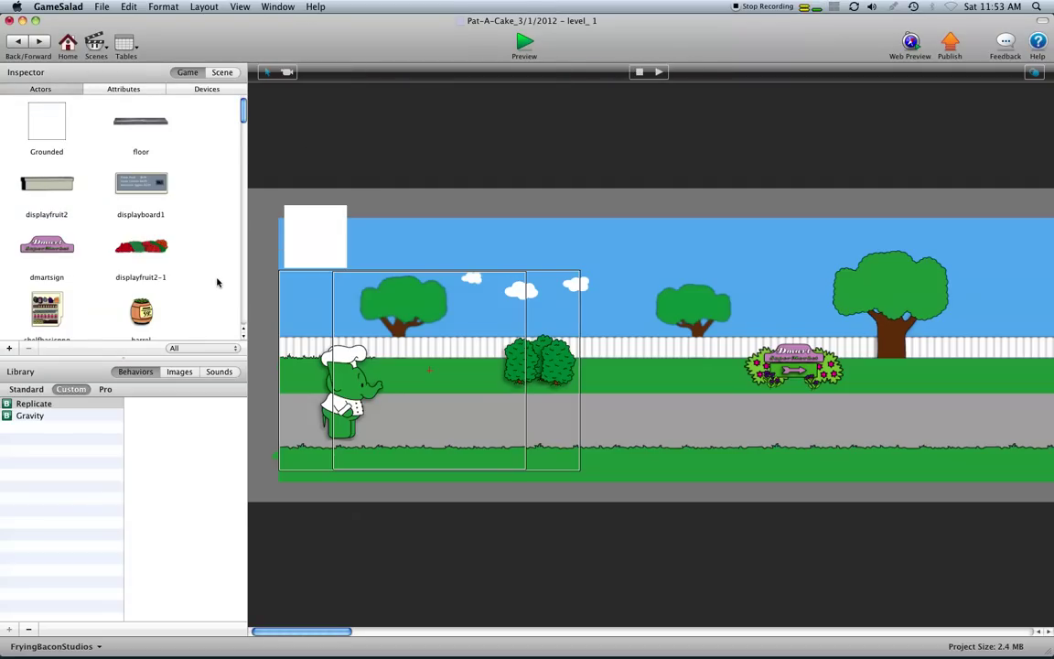
pyautogui.scroll(-3, 212, 281)
pyautogui.scroll(-5, 211, 282)
pyautogui.scroll(-5, 210, 282)
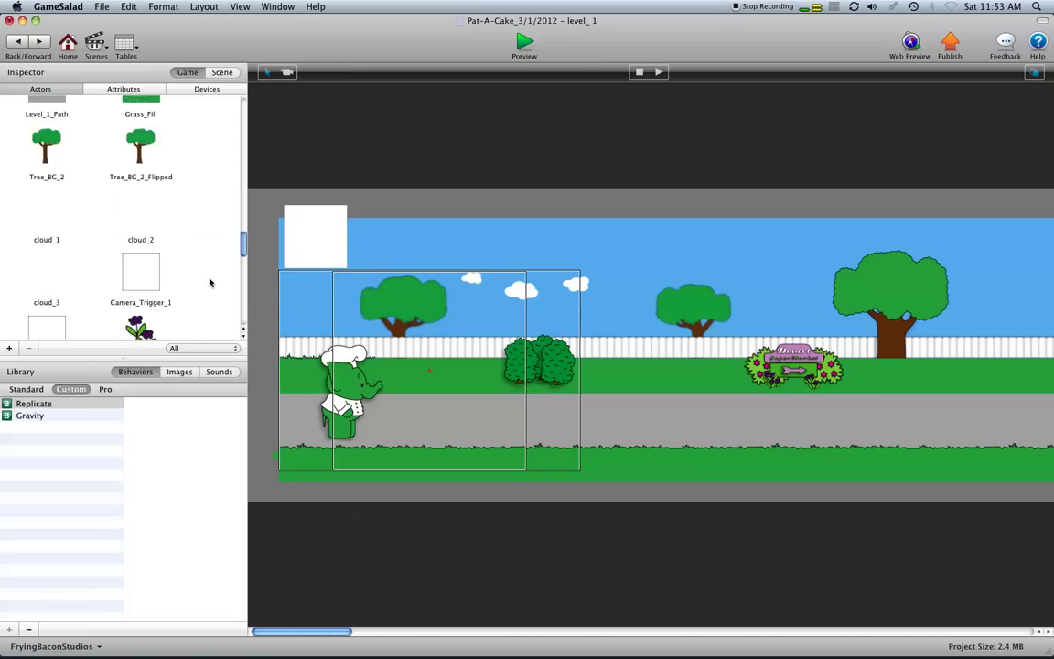
# Create a blank Actor 2, place it in the sky, then delete it from the scene.
pyautogui.click(8, 349)
pyautogui.moveTo(149, 316); pyautogui.dragTo(434, 303)
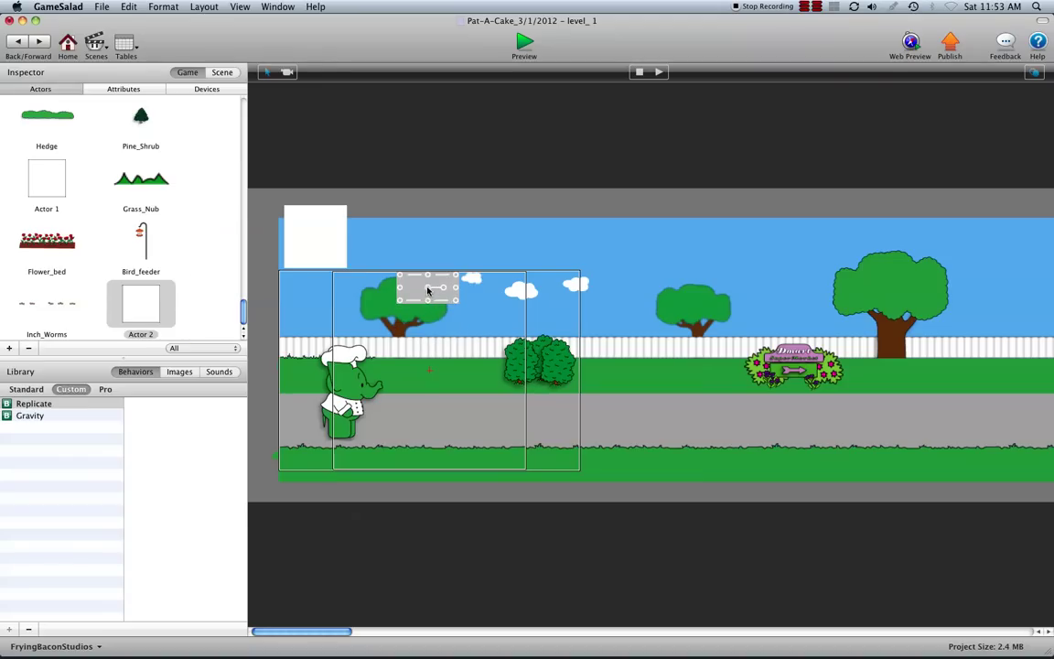
pyautogui.doubleClick(427, 289)
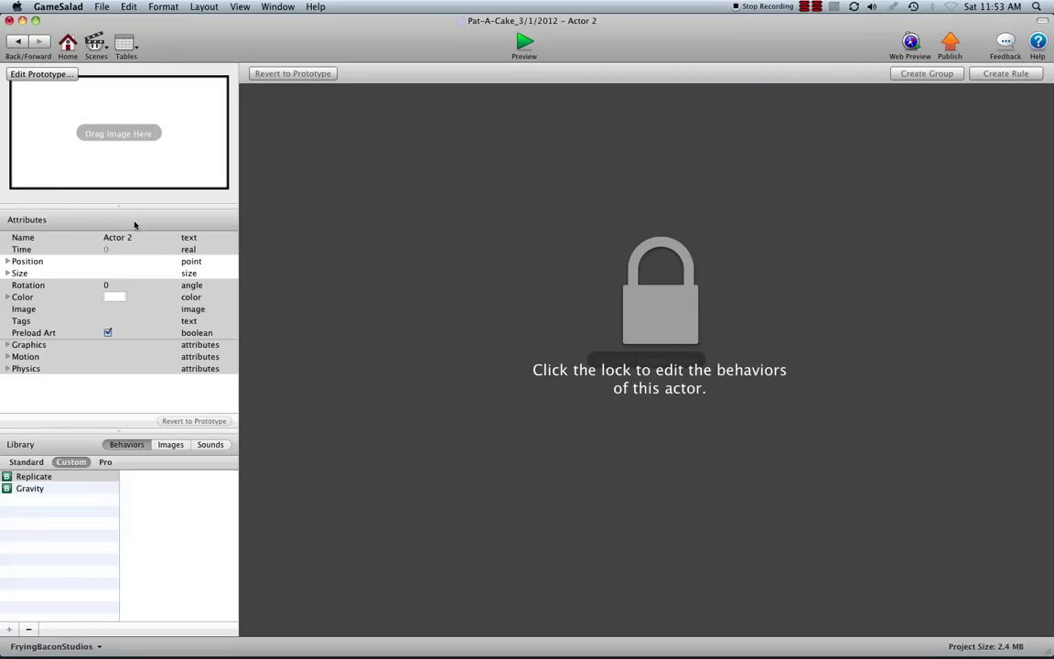
pyautogui.click(18, 41)
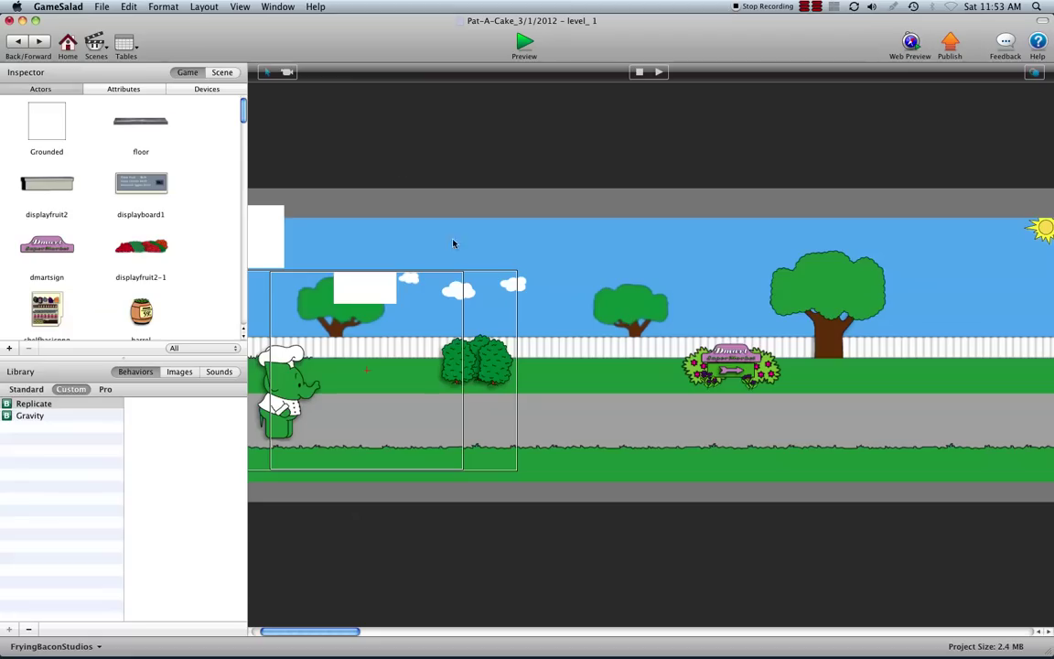
pyautogui.click(377, 291)
pyautogui.press('Delete')
# Select the baker in level_1 and open its actor editor.
pyautogui.click(288, 393)
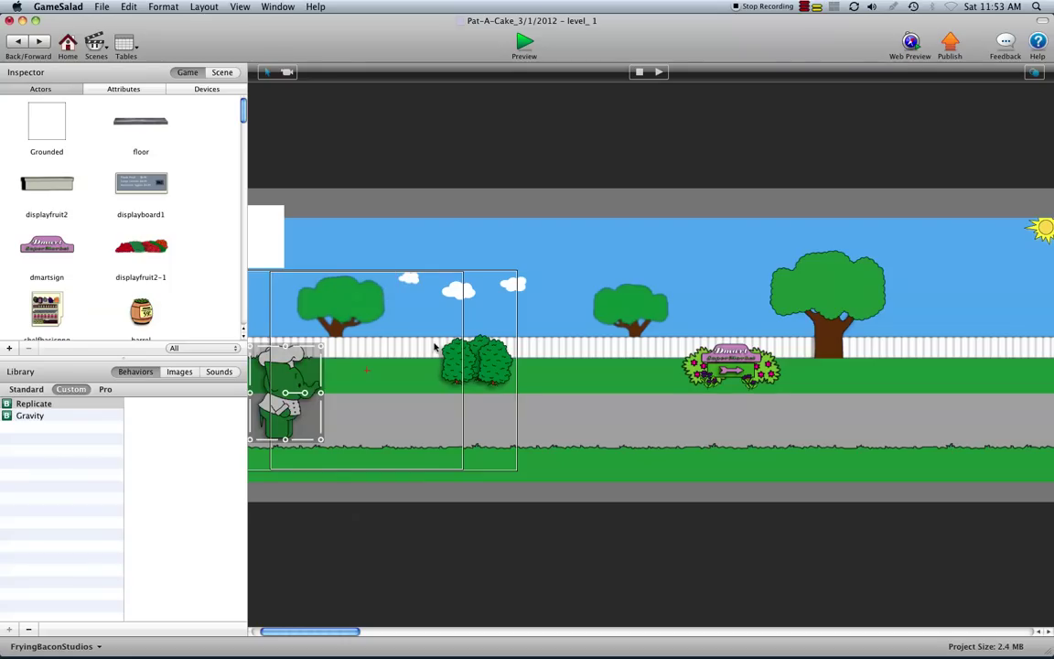
pyautogui.hscroll(-3, 437, 342)
pyautogui.doubleClick(349, 393)
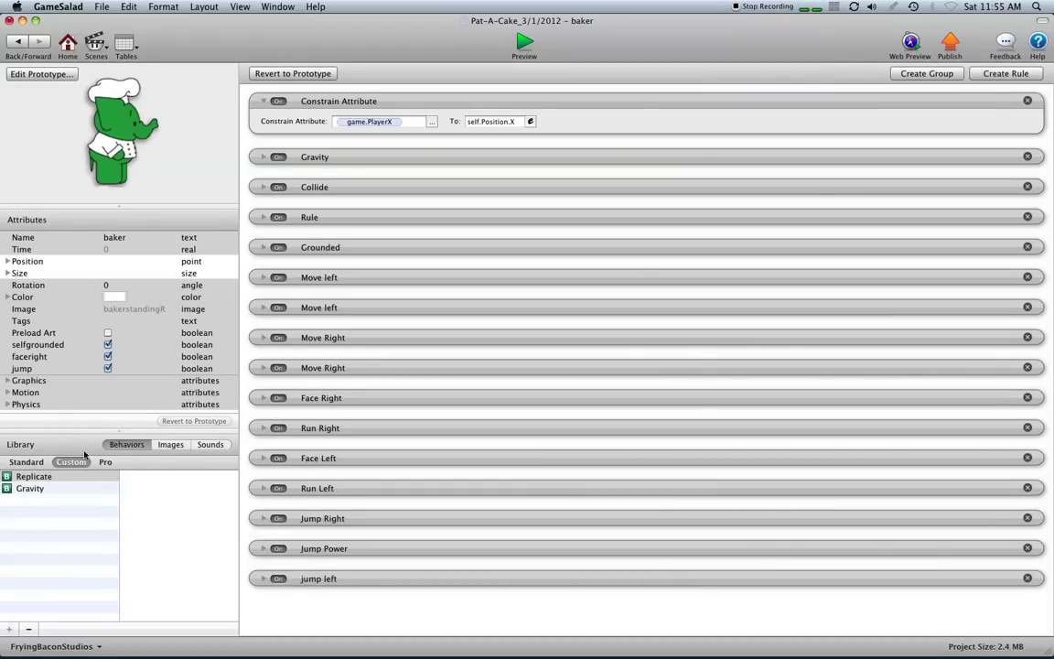
# Add a Display Text behavior atop the baker's rules with its color set to black Licorice.
pyautogui.click(26, 461)
pyautogui.scroll(-3, 55, 494)
pyautogui.scroll(-8, 54, 494)
pyautogui.scroll(5, 53, 495)
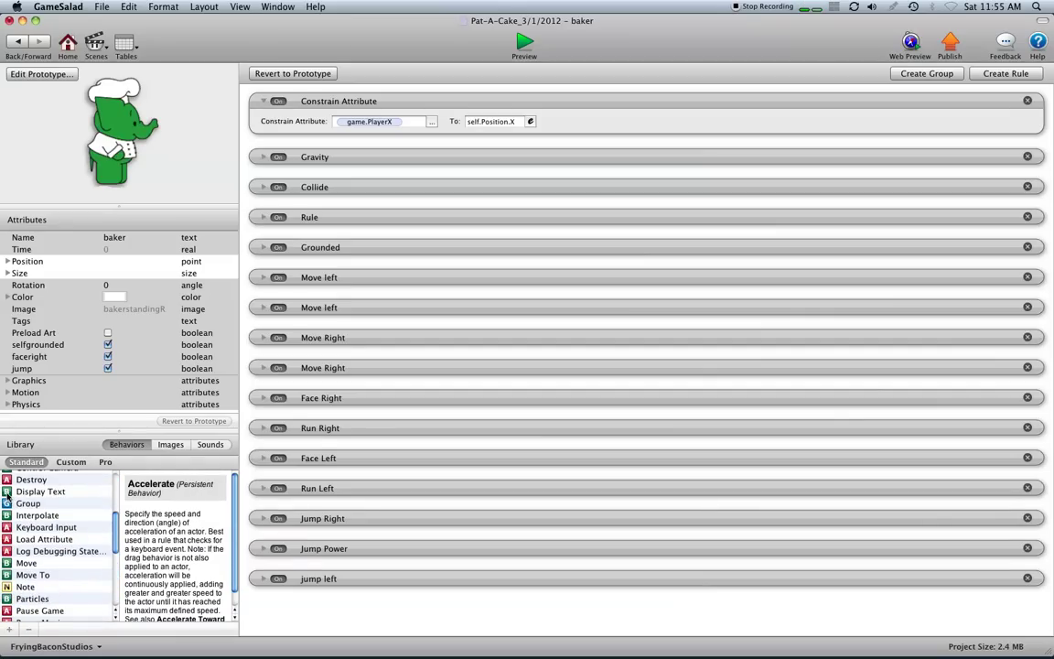
pyautogui.moveTo(7, 494); pyautogui.dragTo(320, 115)
pyautogui.click(479, 160)
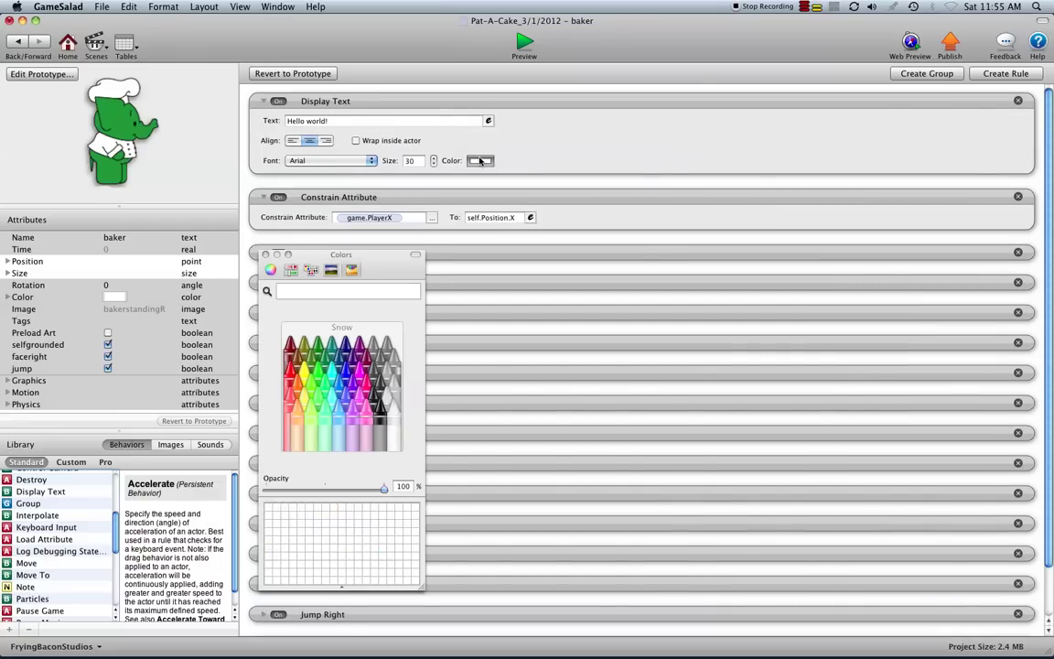
pyautogui.click(381, 416)
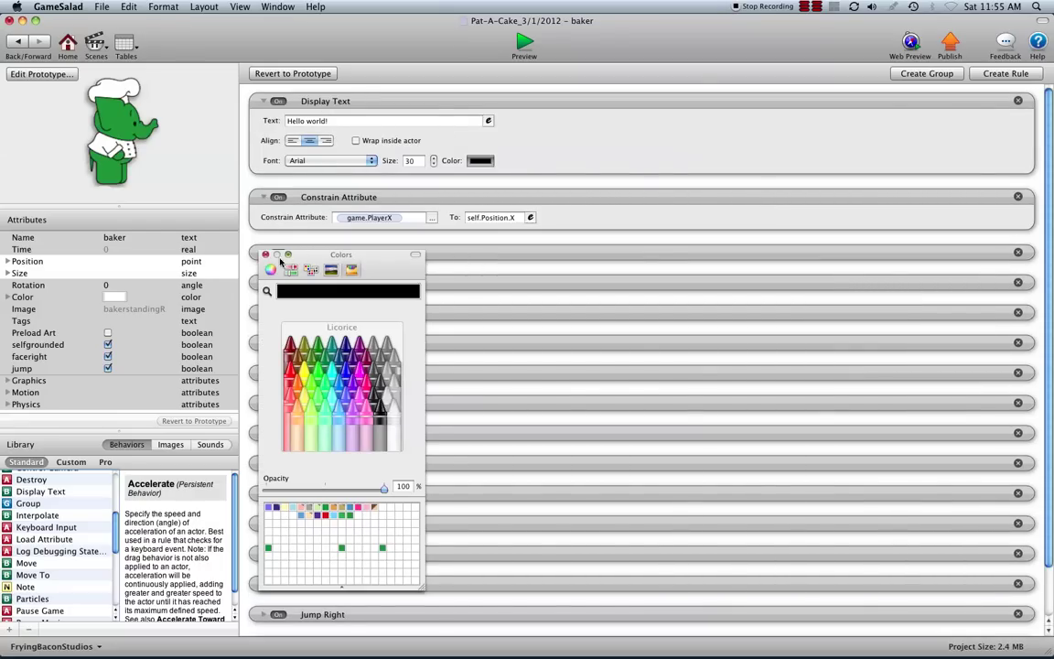
pyautogui.click(265, 255)
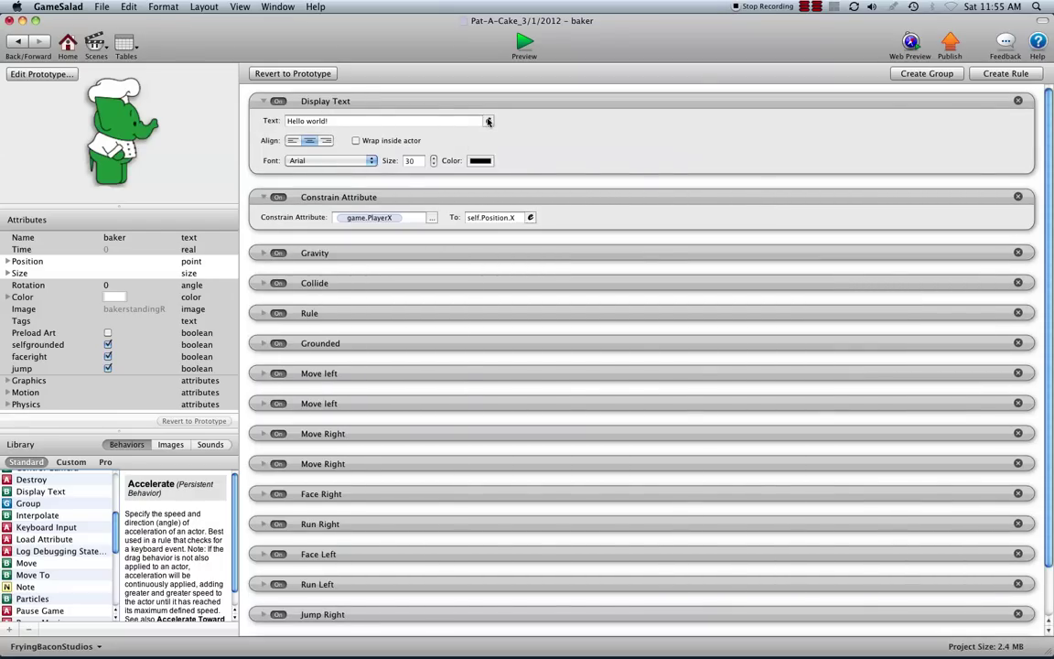
# Replace the baker's Display Text 'Hello world!' with the attribute expression self.jump.
pyautogui.click(440, 113)
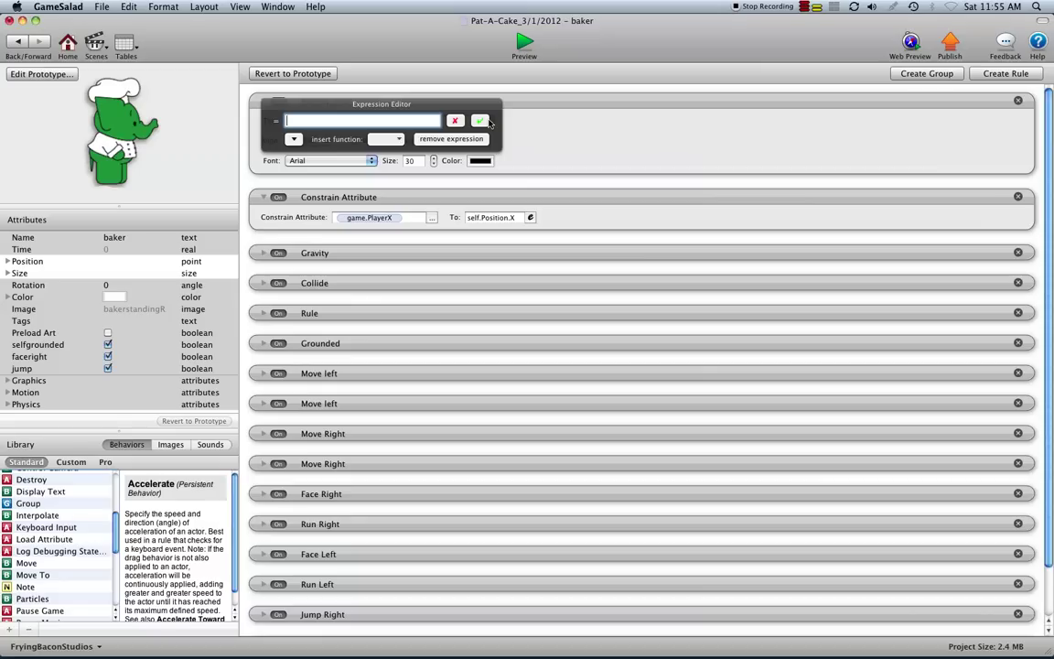
pyautogui.click(293, 139)
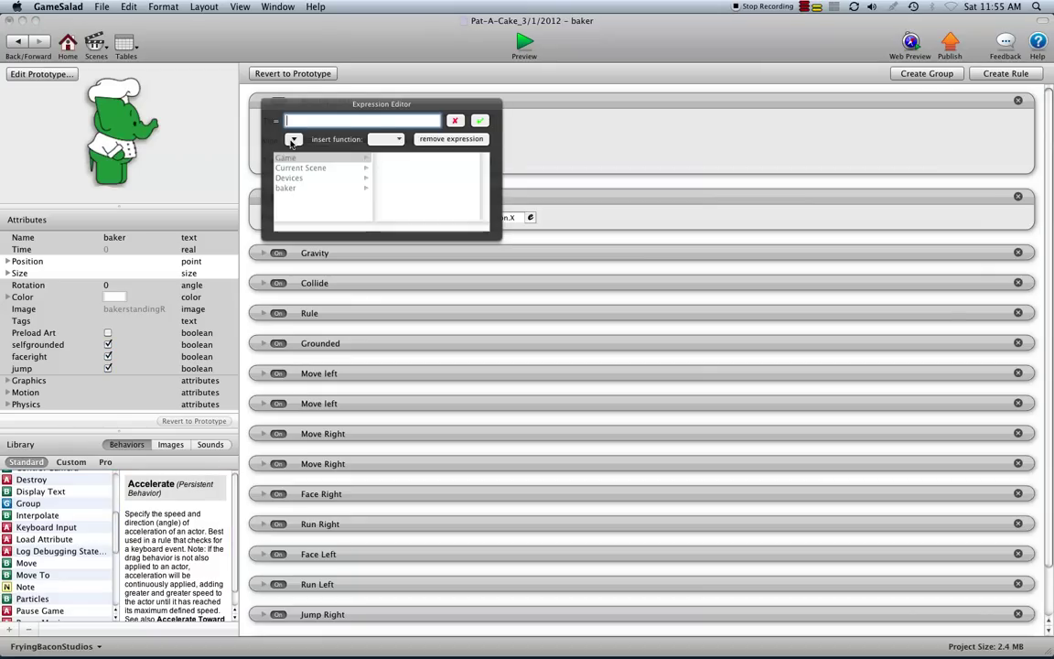
pyautogui.click(285, 187)
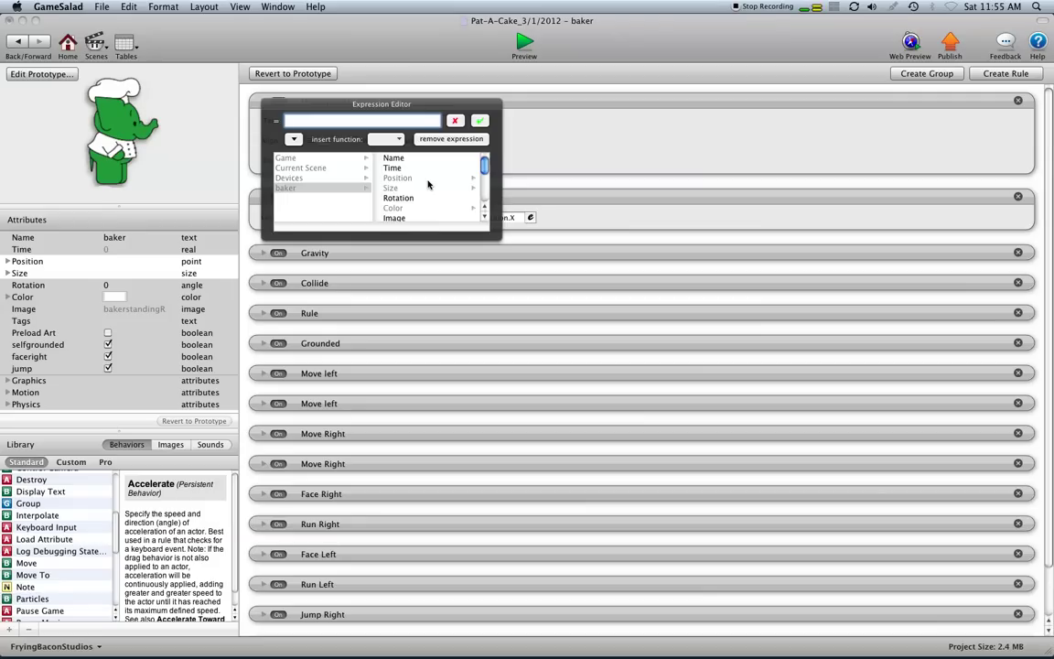
pyautogui.scroll(-4, 427, 185)
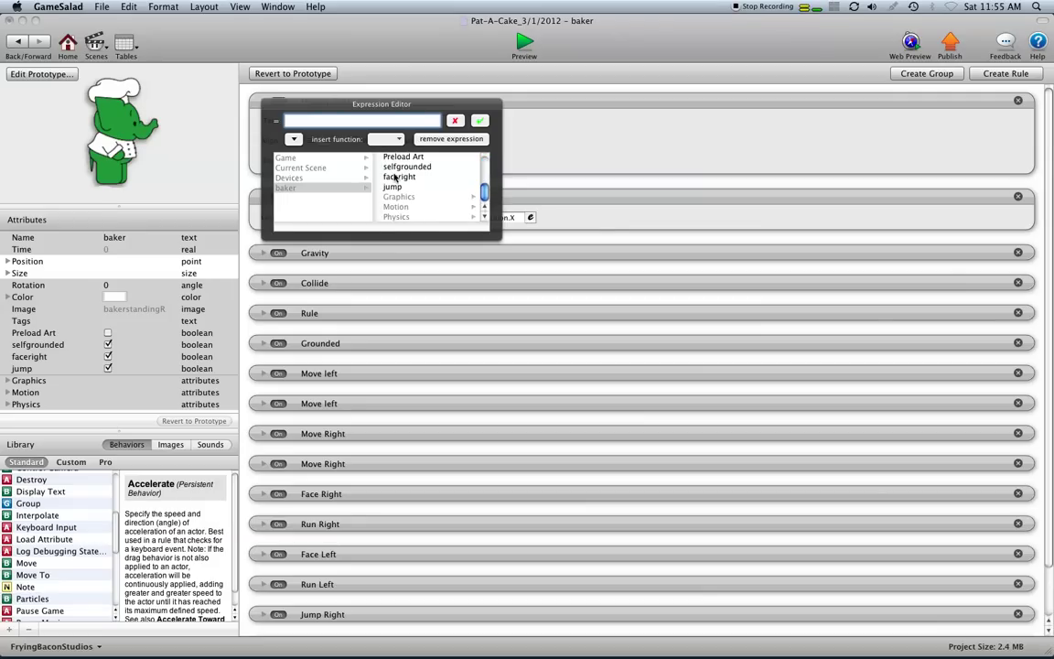
pyautogui.click(394, 188)
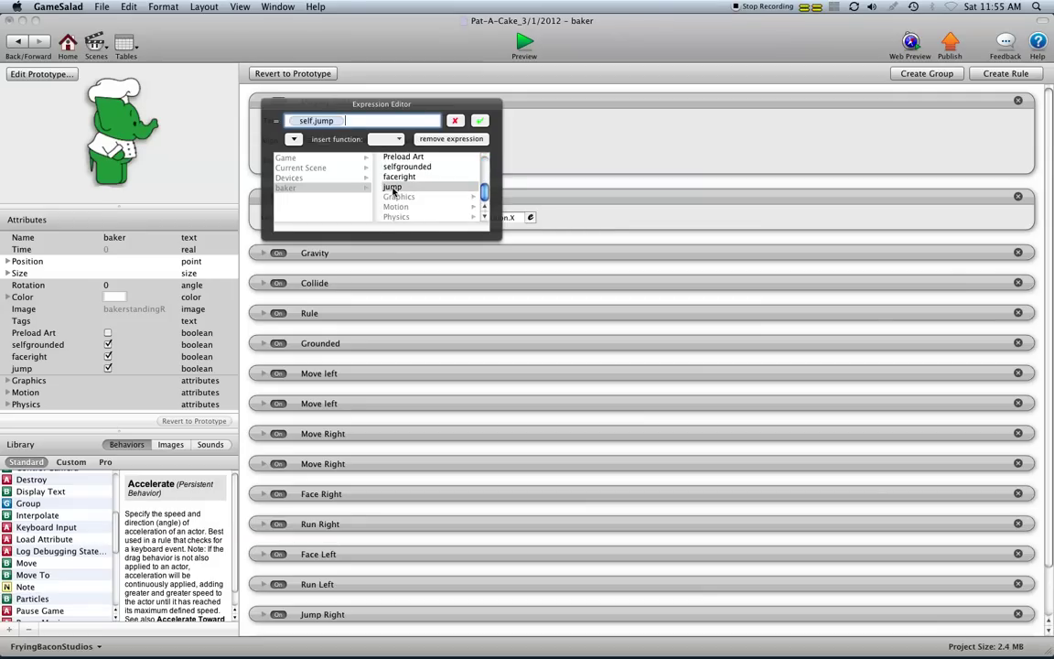
pyautogui.click(479, 121)
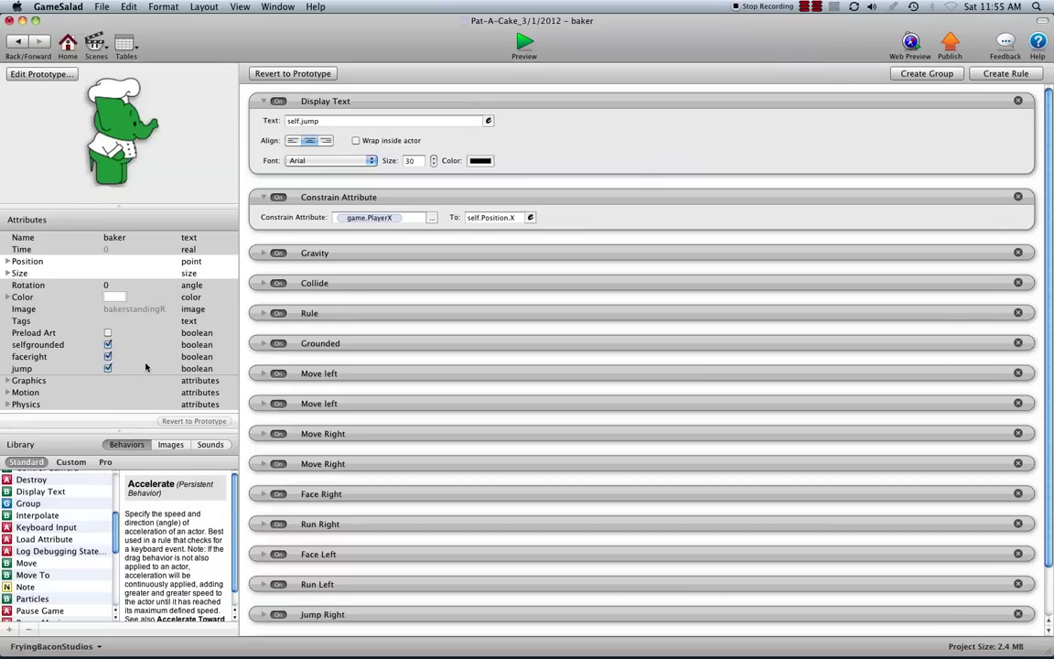
# Preview level_1 to see 'true' above the baker, then return to the level_1 scene editor.
pyautogui.click(524, 42)
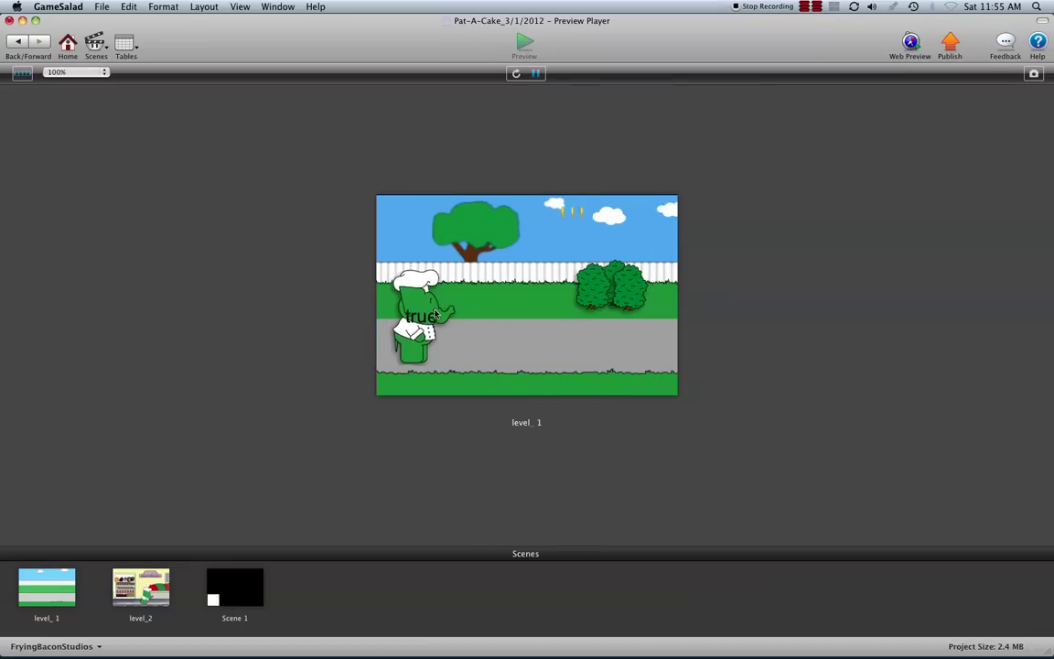
pyautogui.click(16, 43)
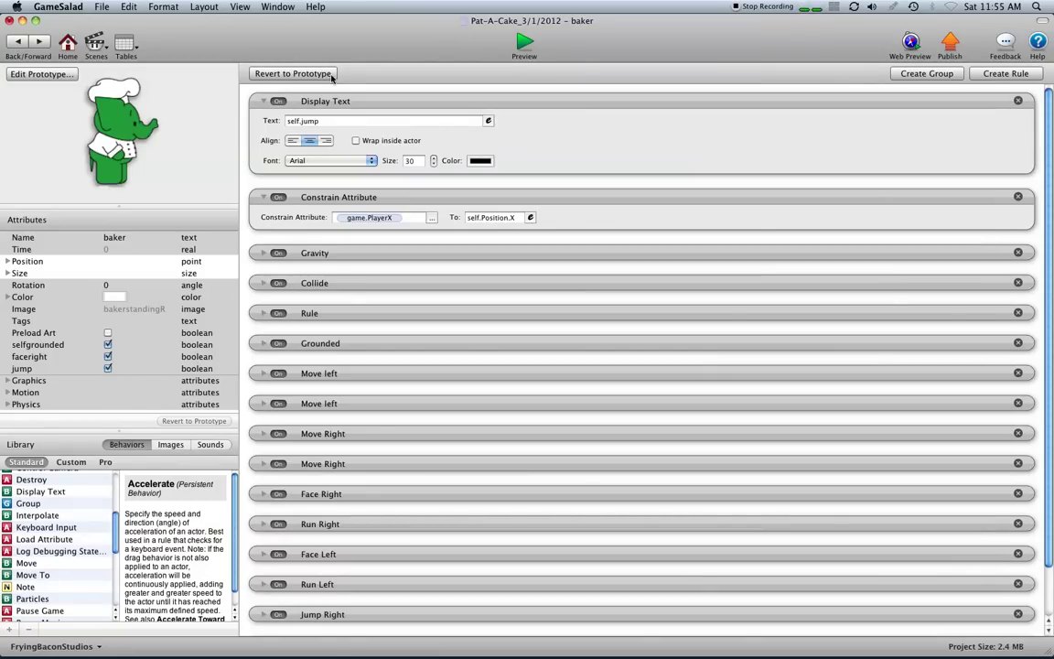
pyautogui.click(16, 43)
pyautogui.hscroll(-2, 464, 252)
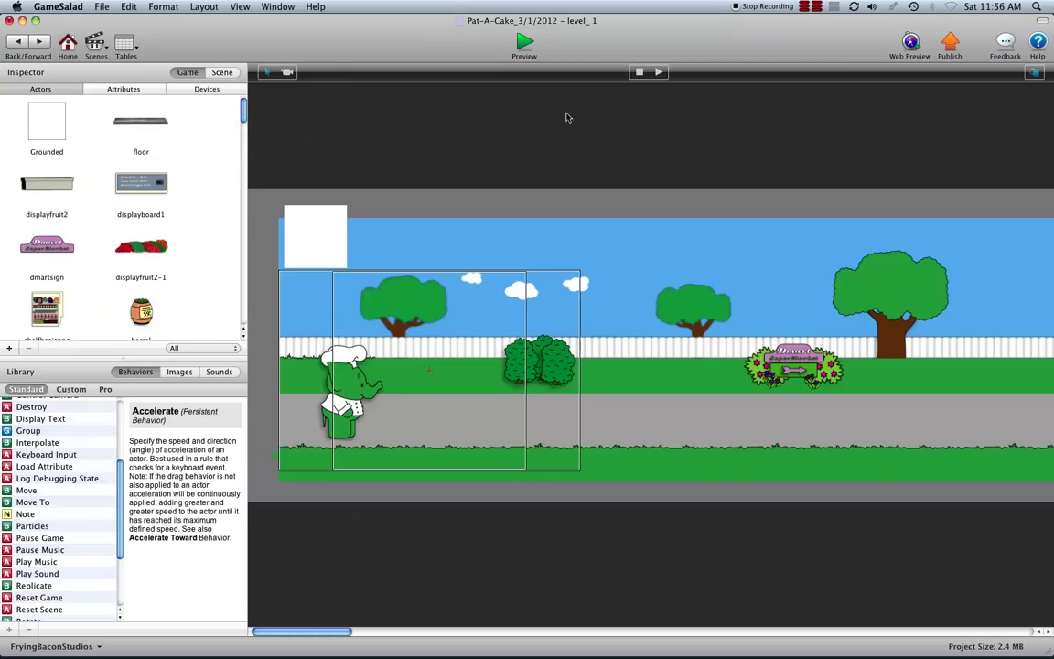
# Open the recent project Multitouch_Jump_and_Run_Controls in a second window.
pyautogui.click(102, 7)
pyautogui.moveTo(123, 47)
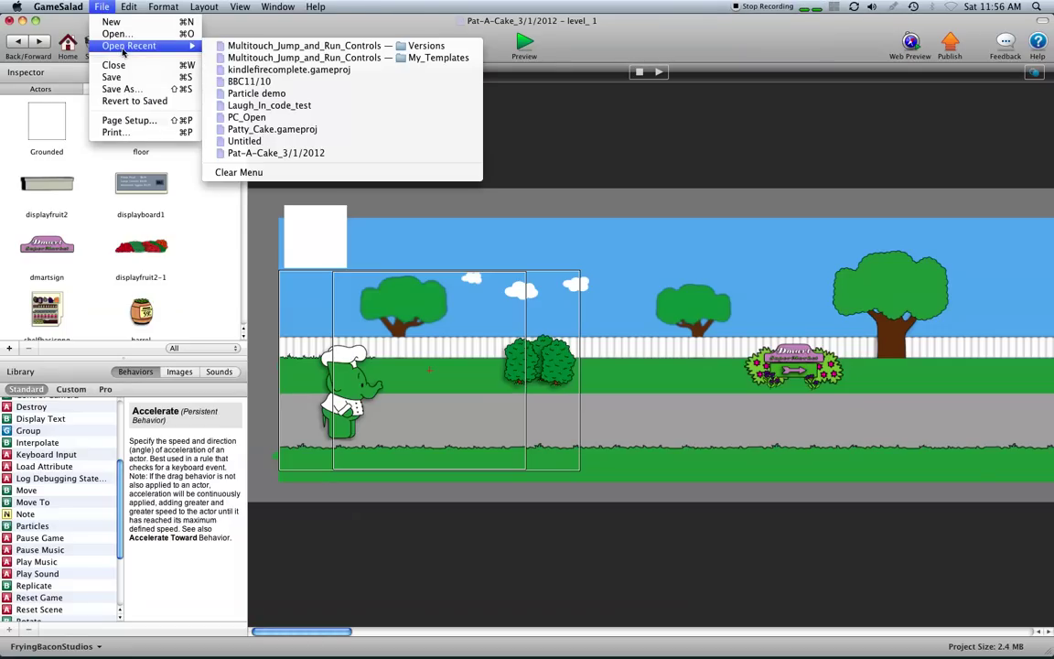
pyautogui.click(260, 47)
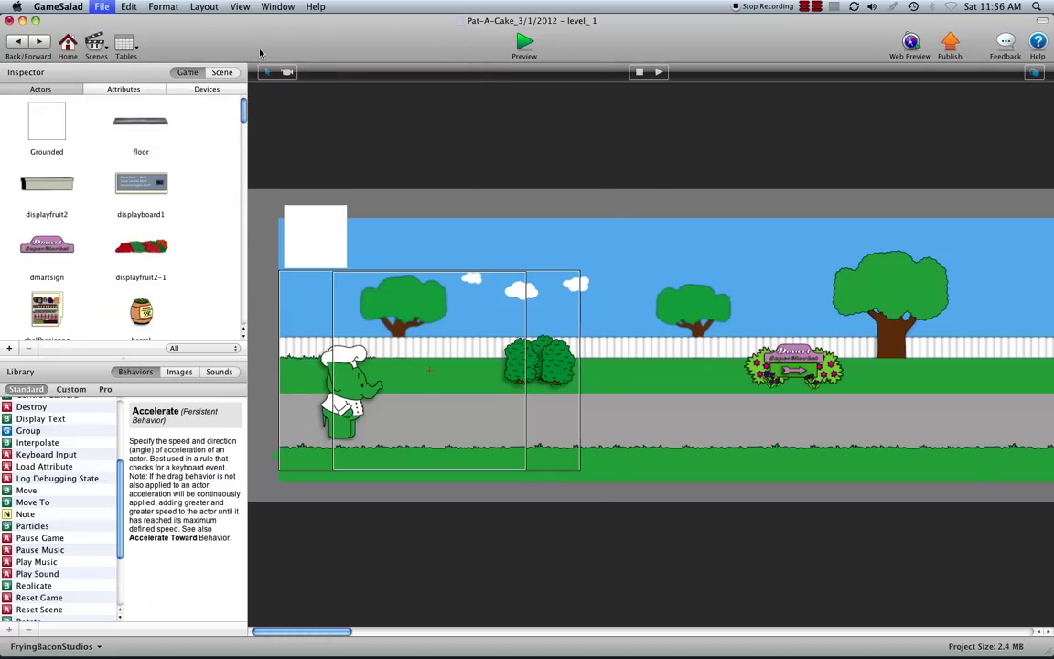
pyautogui.moveTo(183, 55); pyautogui.dragTo(350, 81)
# Open the project's Controls scene for editing.
pyautogui.click(213, 160)
pyautogui.doubleClick(213, 160)
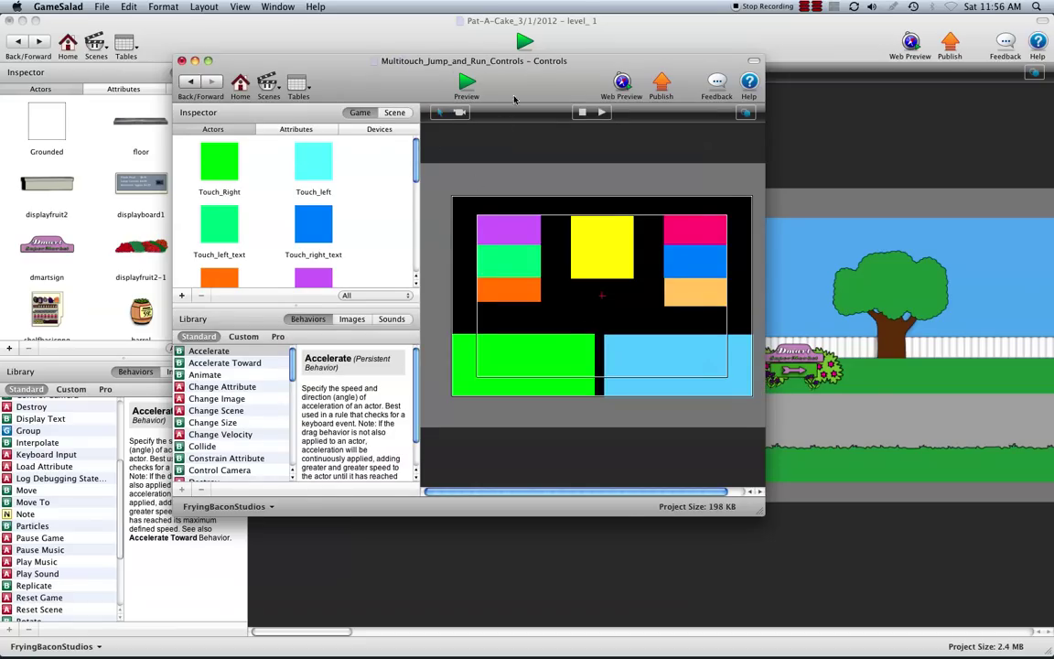
pyautogui.moveTo(481, 79); pyautogui.dragTo(432, 76)
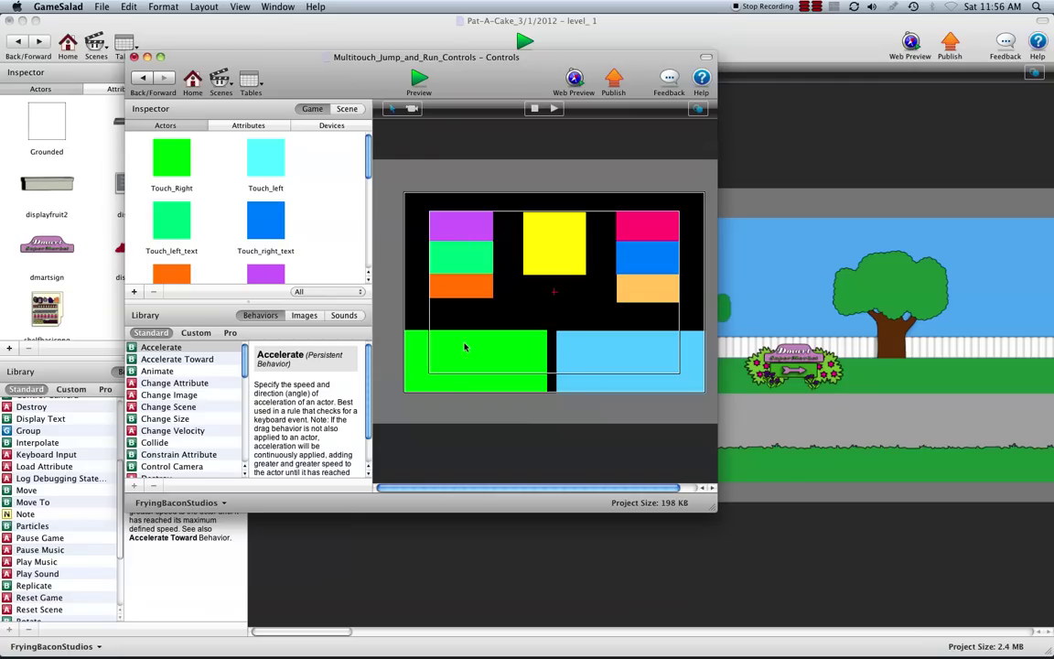
# Preview the Controls scene and touch the green and light-blue areas to test their counters.
pyautogui.click(418, 81)
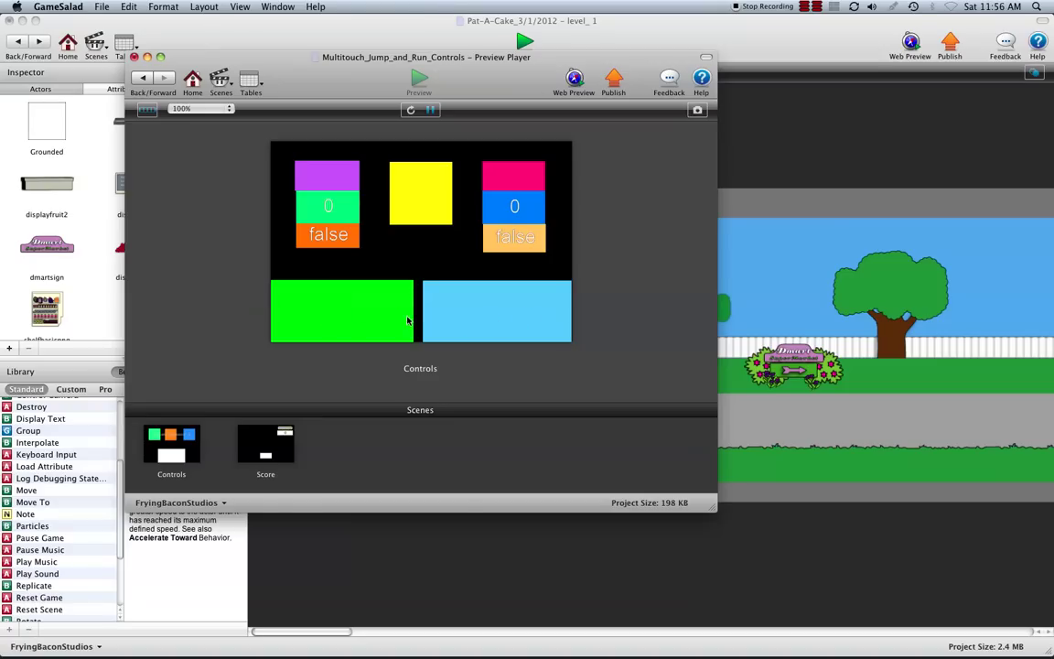
pyautogui.click(520, 320)
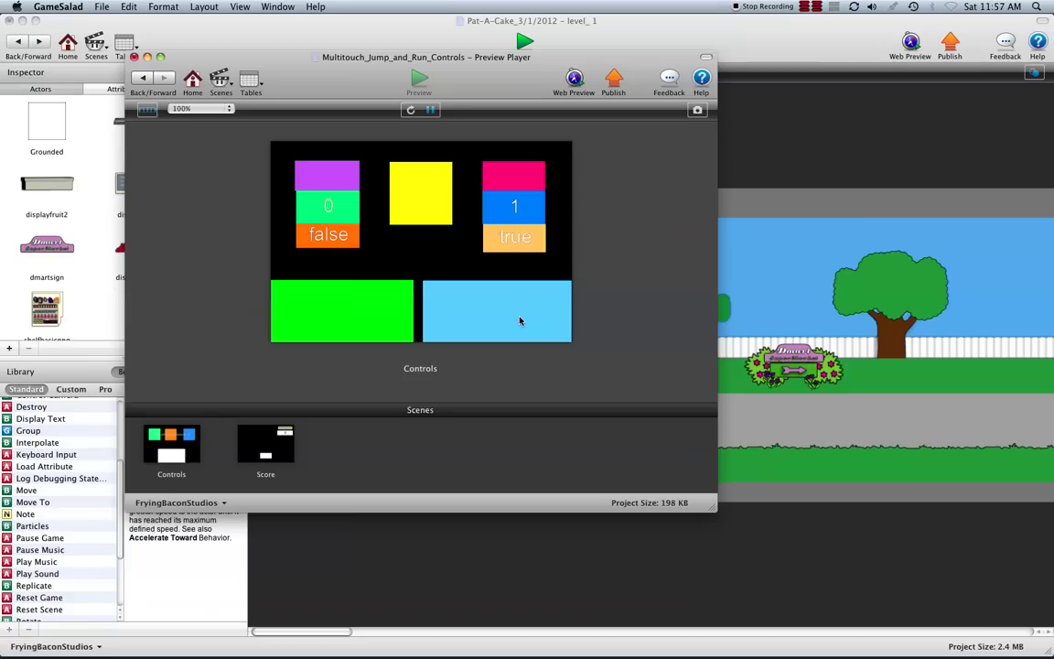
pyautogui.click(334, 319)
pyautogui.click(355, 311)
pyautogui.click(519, 312)
pyautogui.click(327, 305)
# Touch and slide between the light-blue and green pads, watching counters toggle between 0/false and 1/true.
pyautogui.click(511, 317)
pyautogui.click(505, 318)
pyautogui.click(501, 318)
pyautogui.moveTo(501, 318); pyautogui.dragTo(383, 322)
pyautogui.click(484, 319)
pyautogui.moveTo(485, 319); pyautogui.dragTo(354, 318)
pyautogui.click(325, 322)
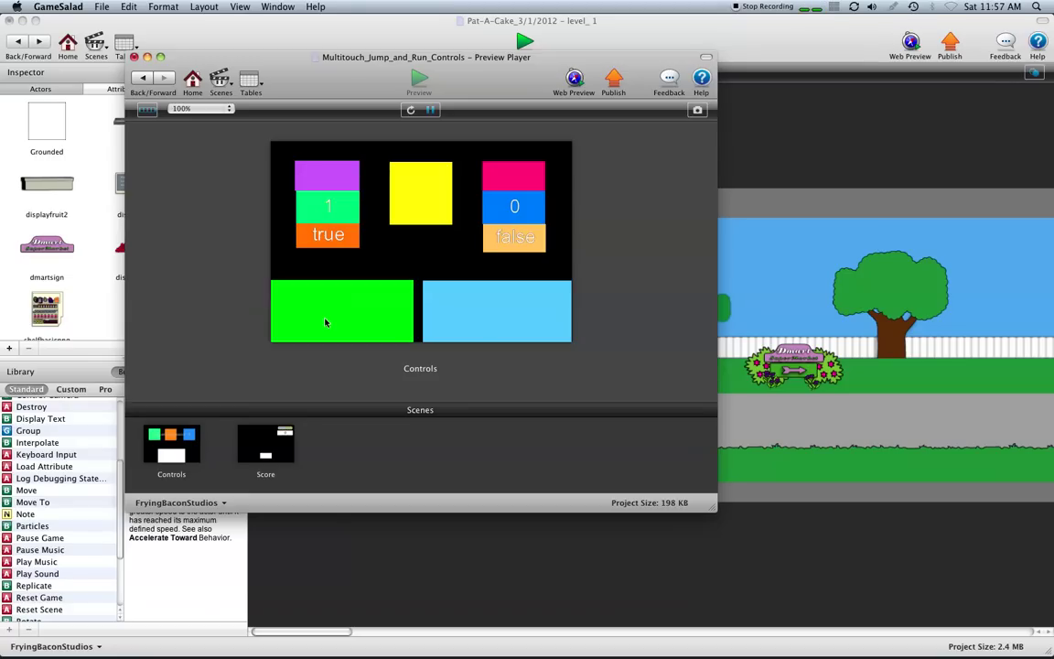
pyautogui.click(500, 321)
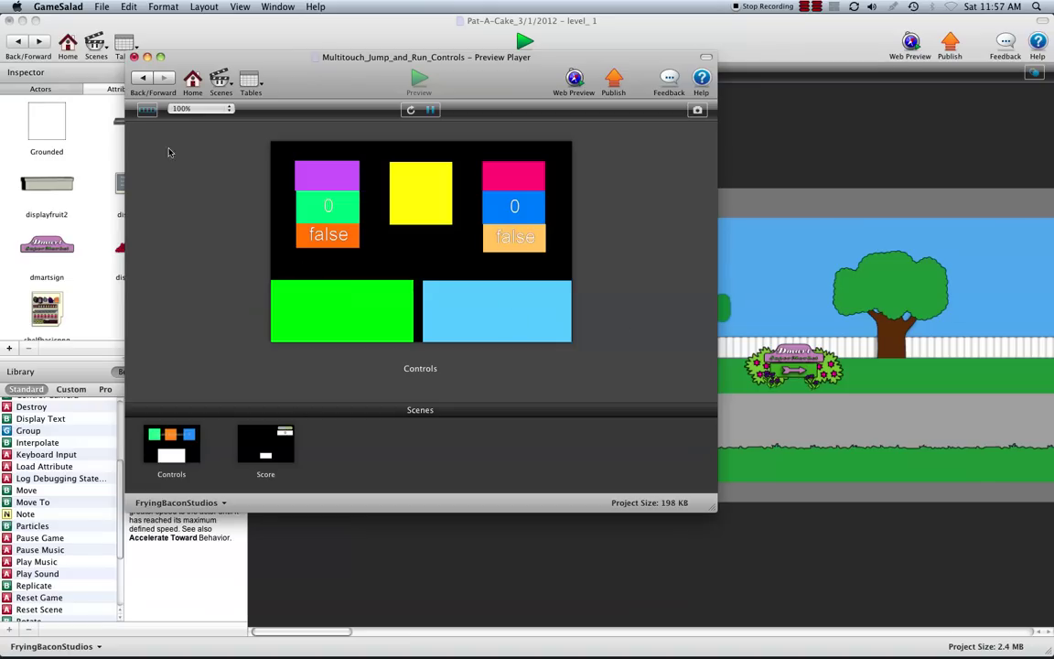
# Close the Multitouch project, choosing Don't Save.
pyautogui.click(135, 58)
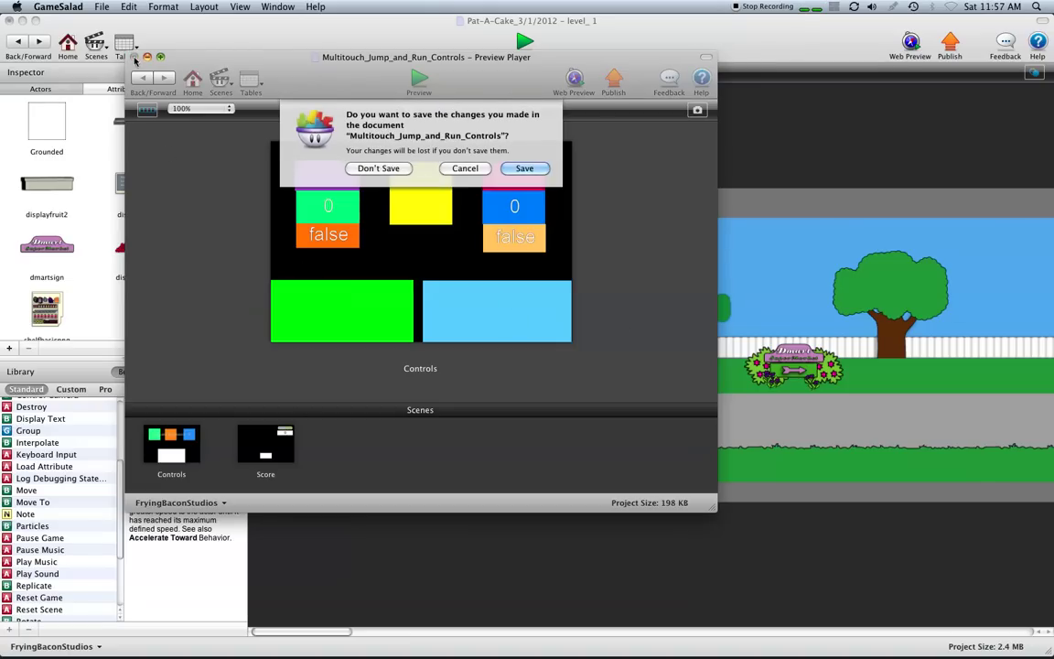
pyautogui.click(376, 173)
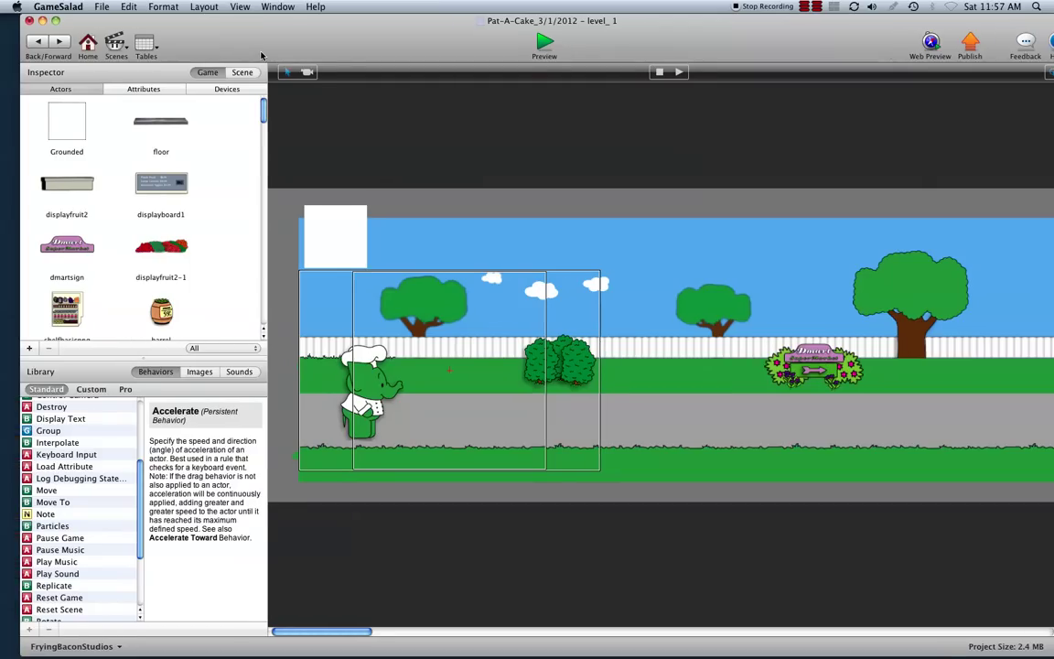